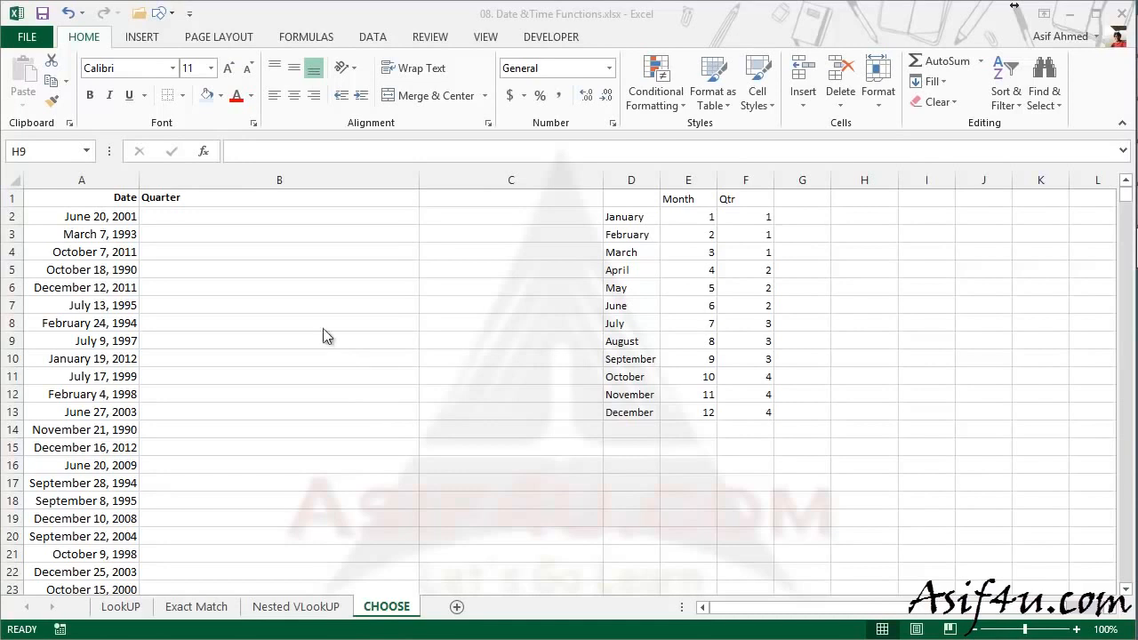
Step: Enter a MONTH formula in B2 that extracts the month number from the date in A2
left_click(210, 216)
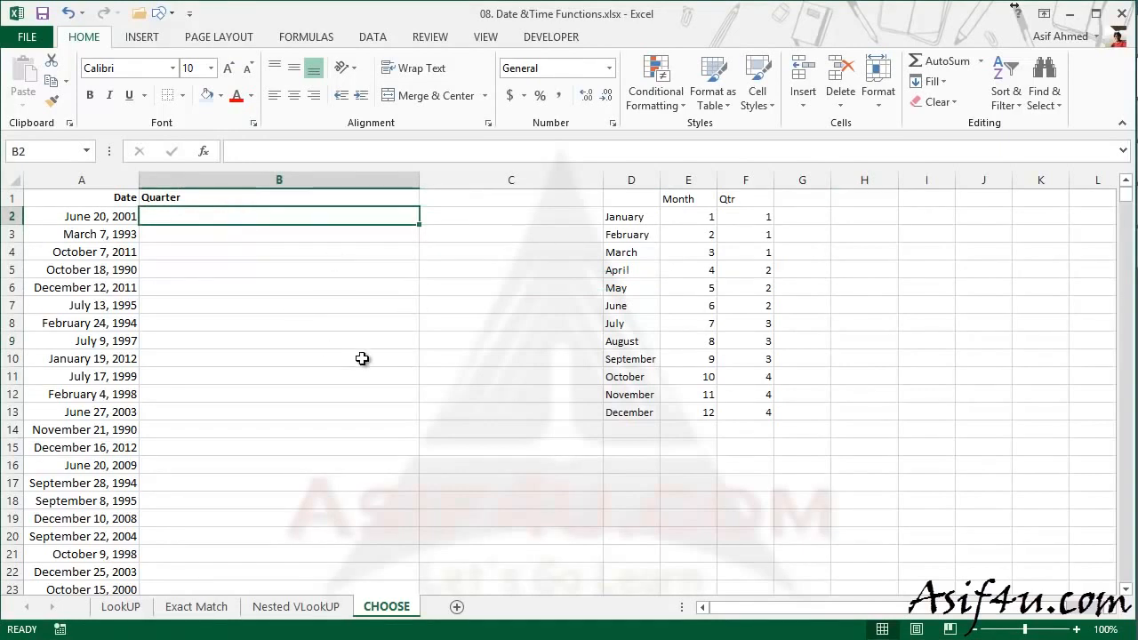
left_click(109, 216)
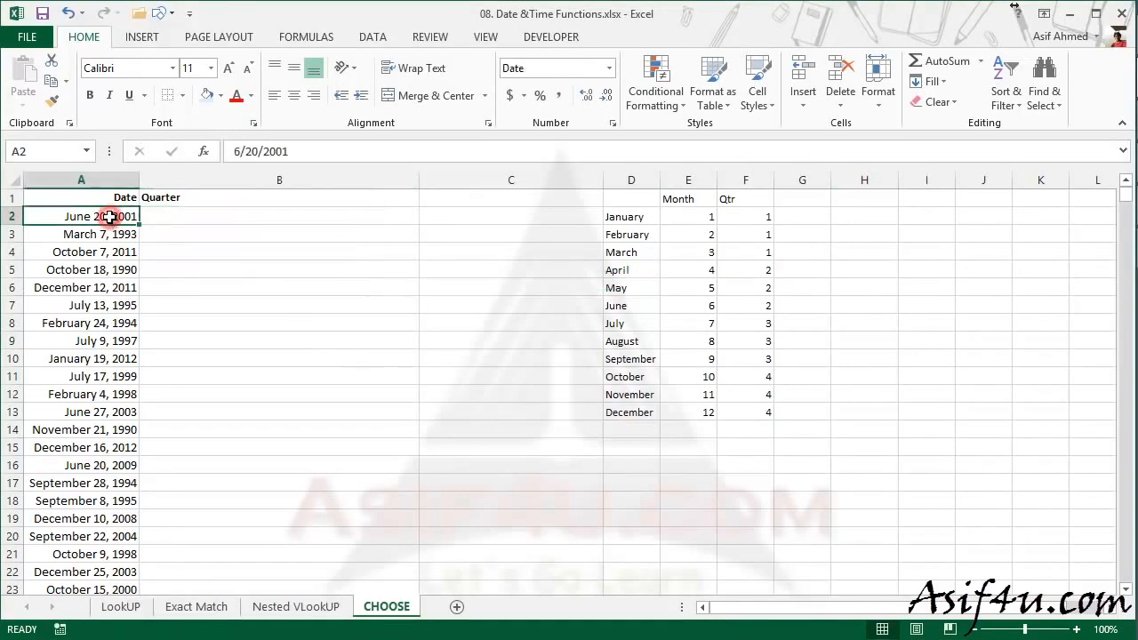
left_click(203, 220)
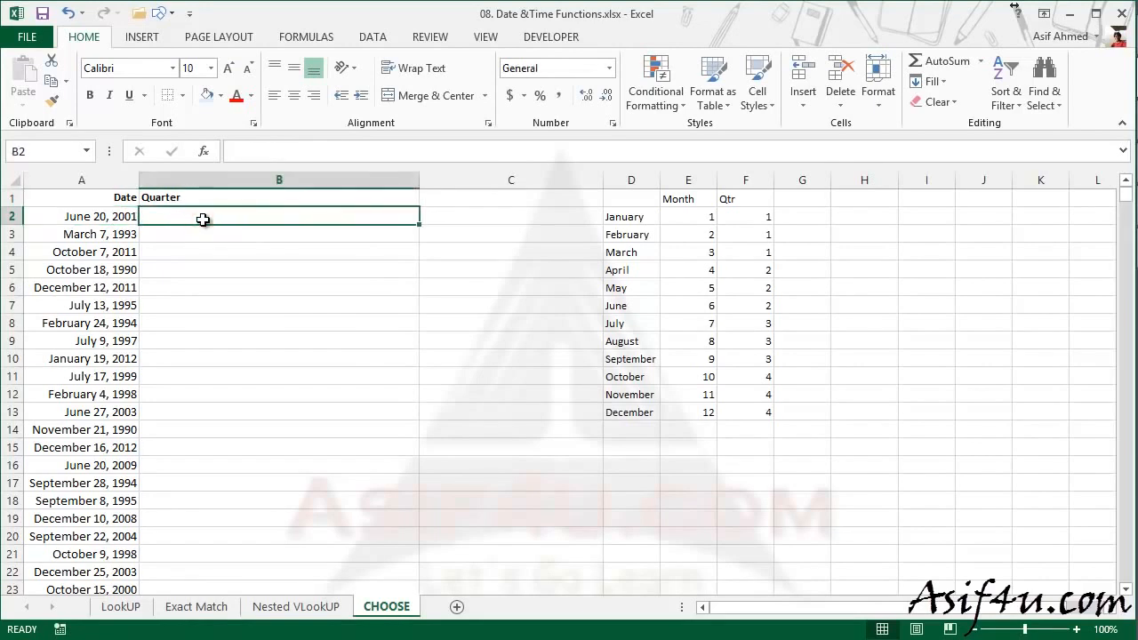
type("=Month")
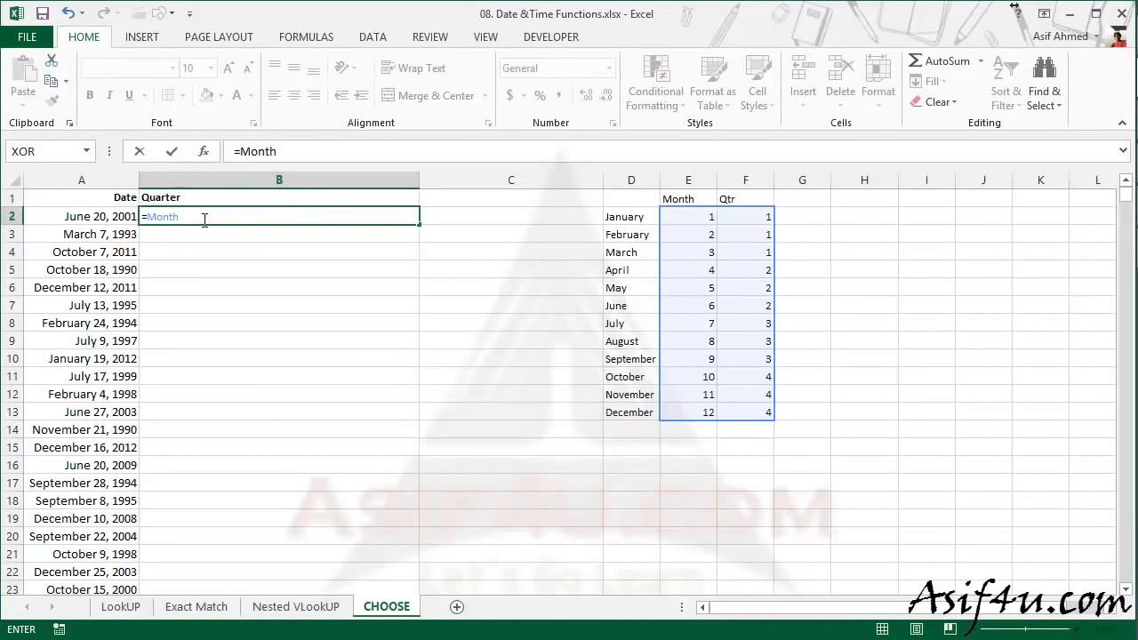
type("(")
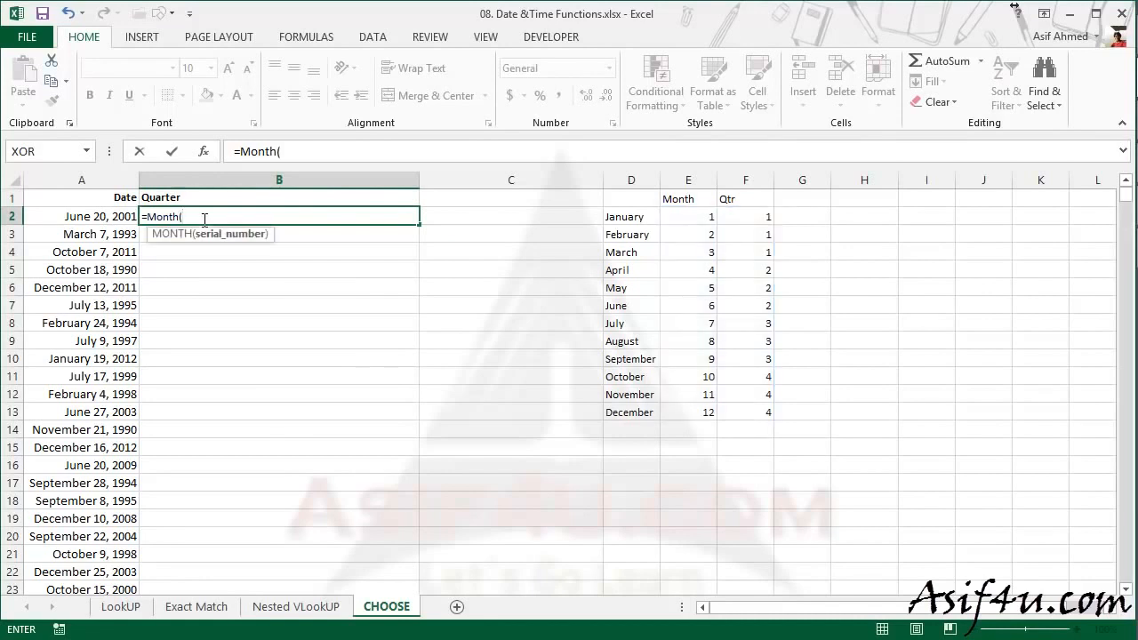
left_click(118, 217)
key("Return")
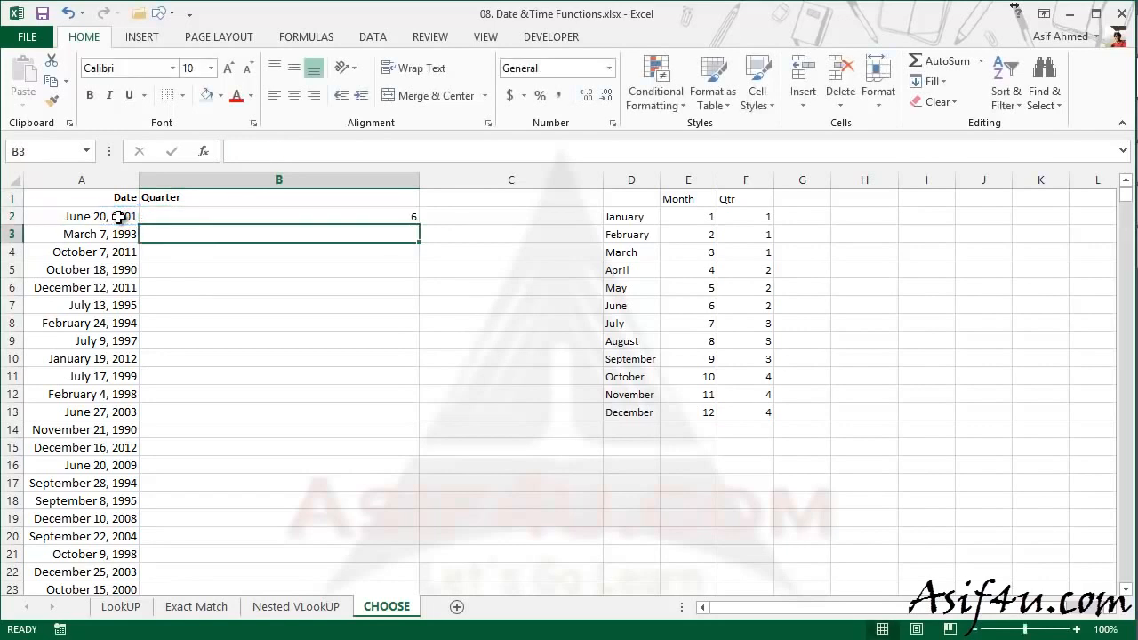
Step: Try filling the MONTH formula from B2 down to B4 to test other dates, and undo the fill
left_click(119, 217)
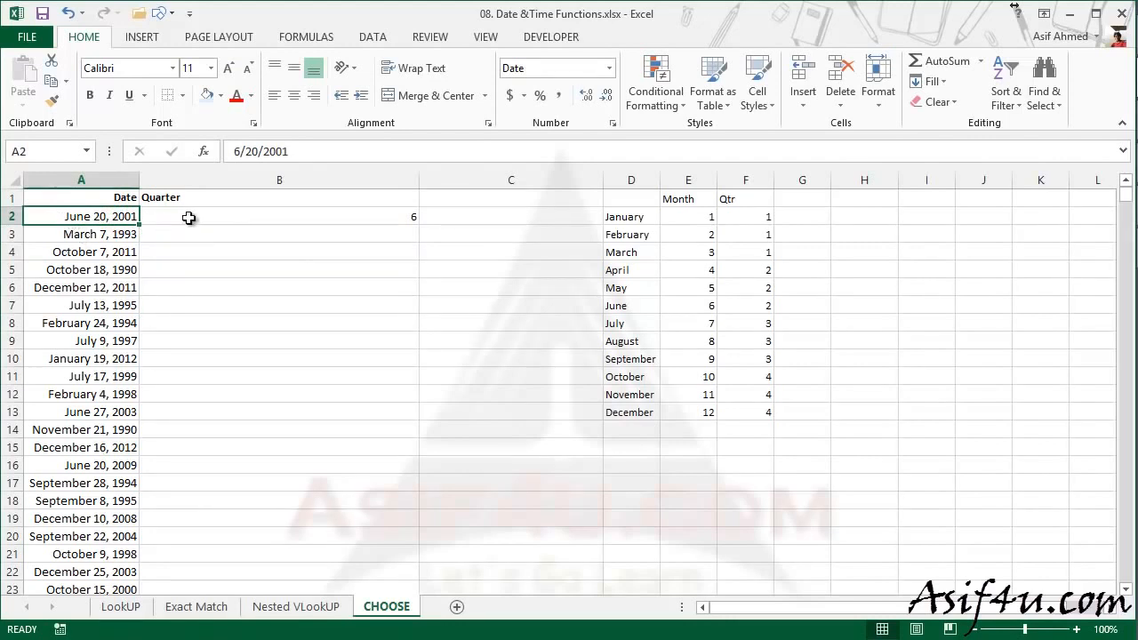
left_click(407, 218)
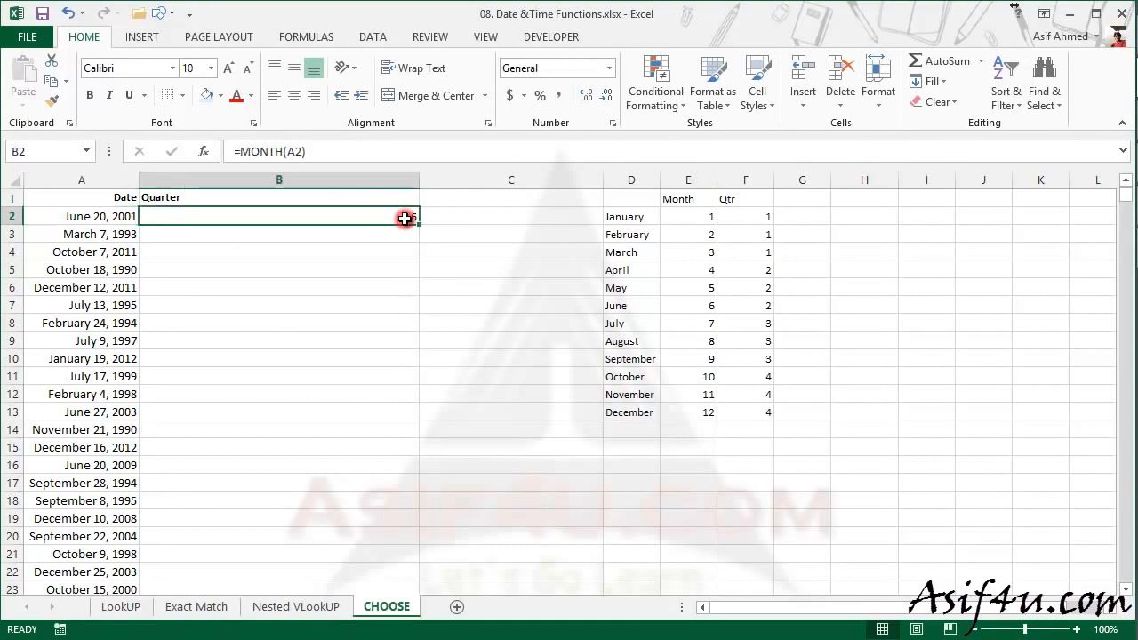
left_click(704, 306)
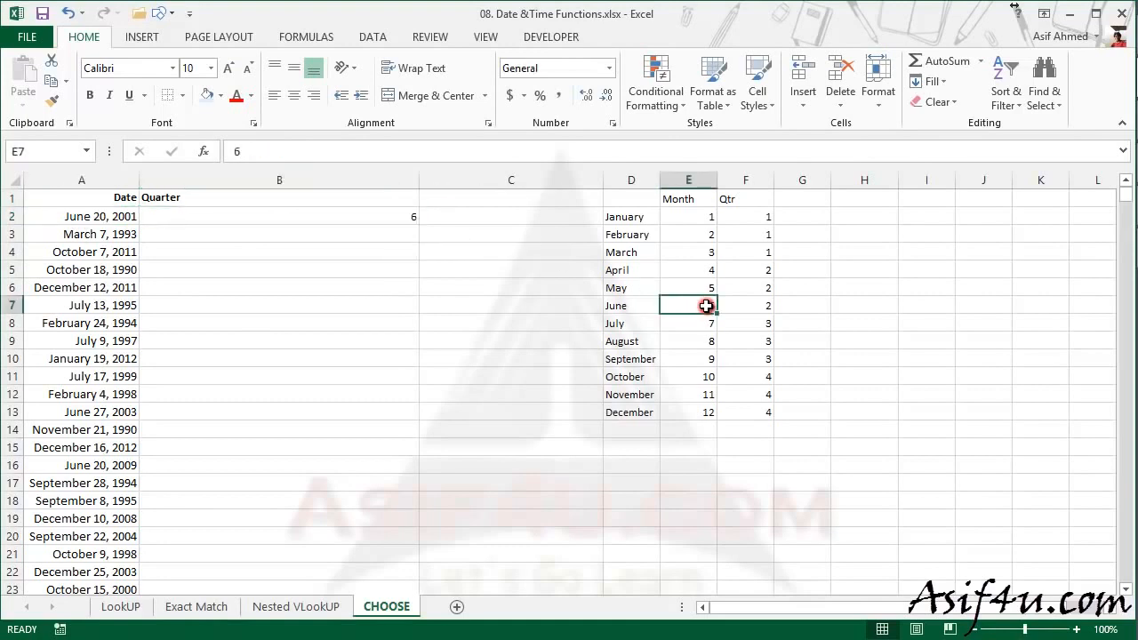
left_click(399, 217)
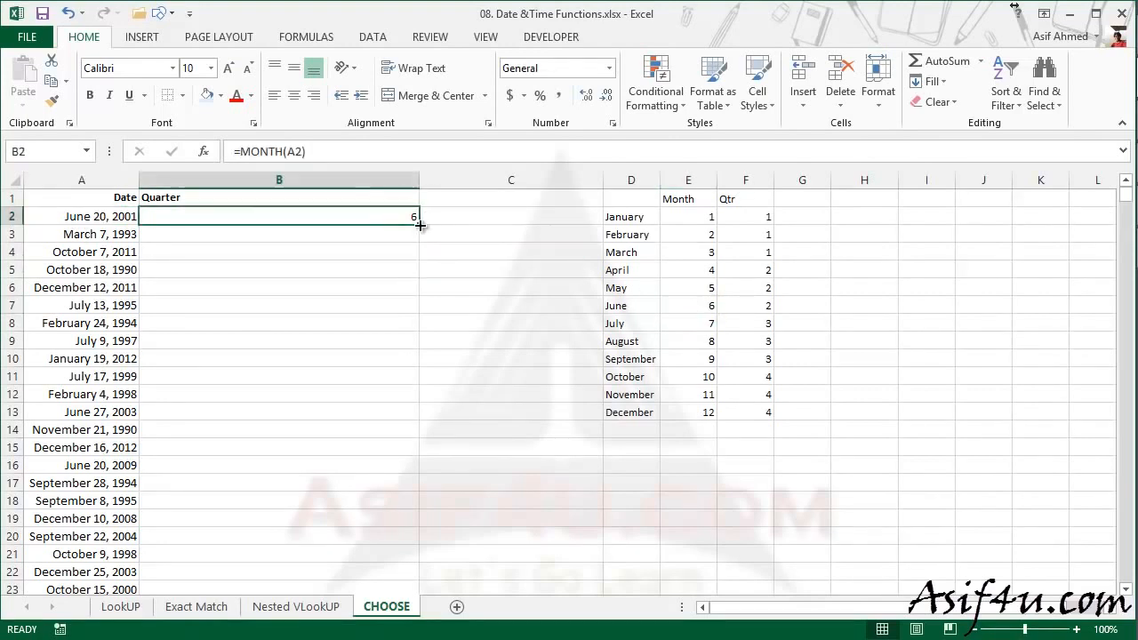
left_click_drag(417, 224, 416, 257)
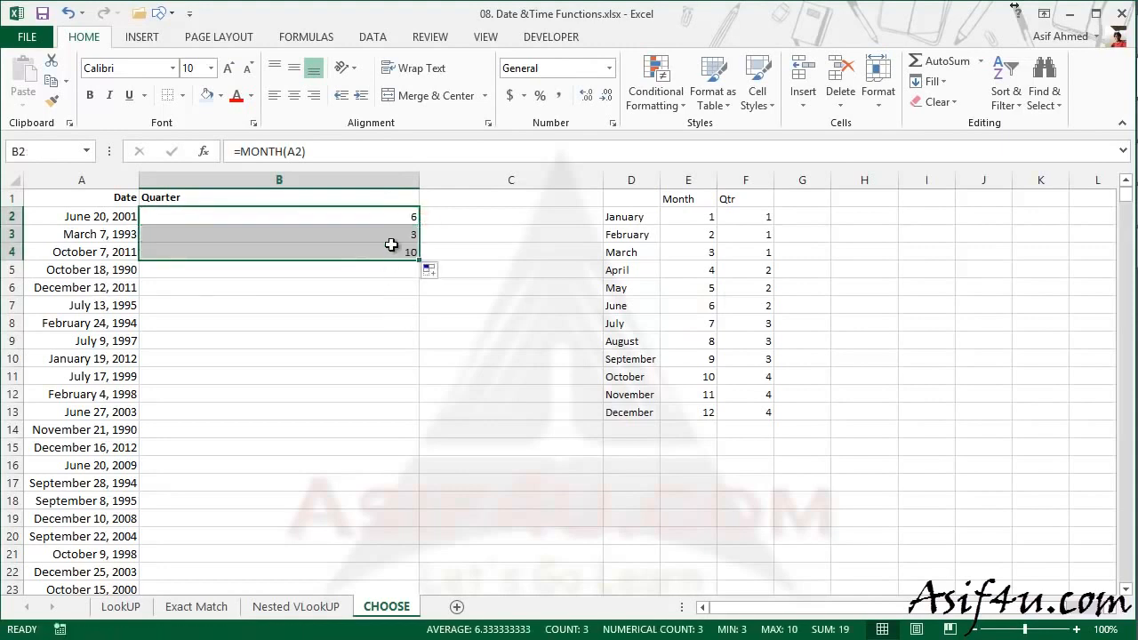
left_click(89, 251)
left_click(703, 379)
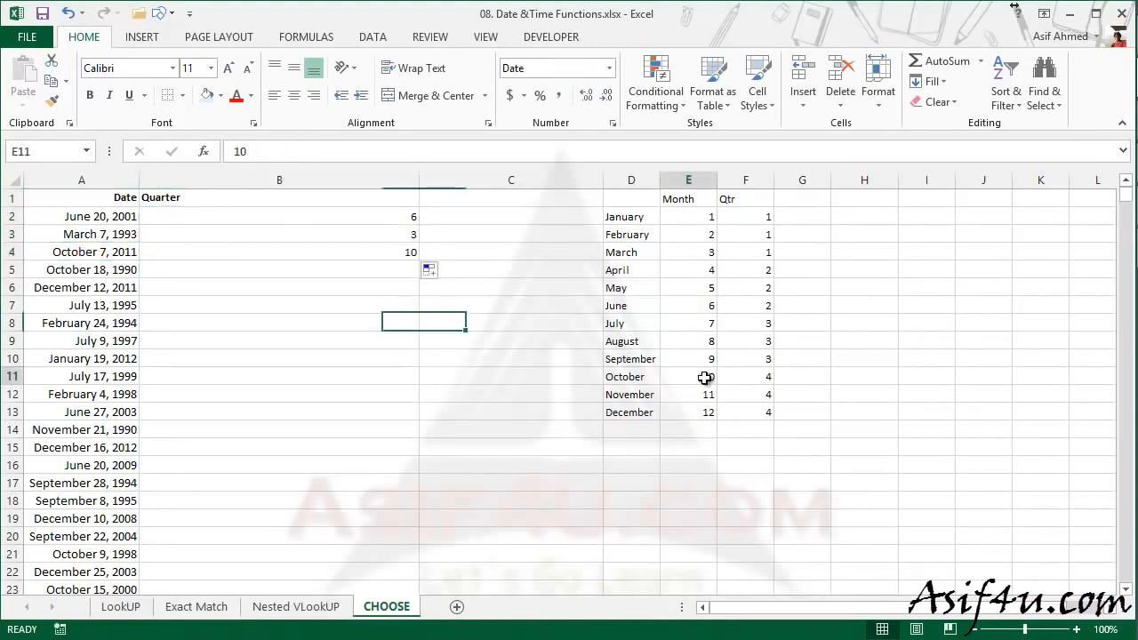
key("ctrl+z")
Step: Wrap the MONTH(A2) formula in B2 in a VLOOKUP function as its lookup value
left_click(408, 249)
left_click(401, 221)
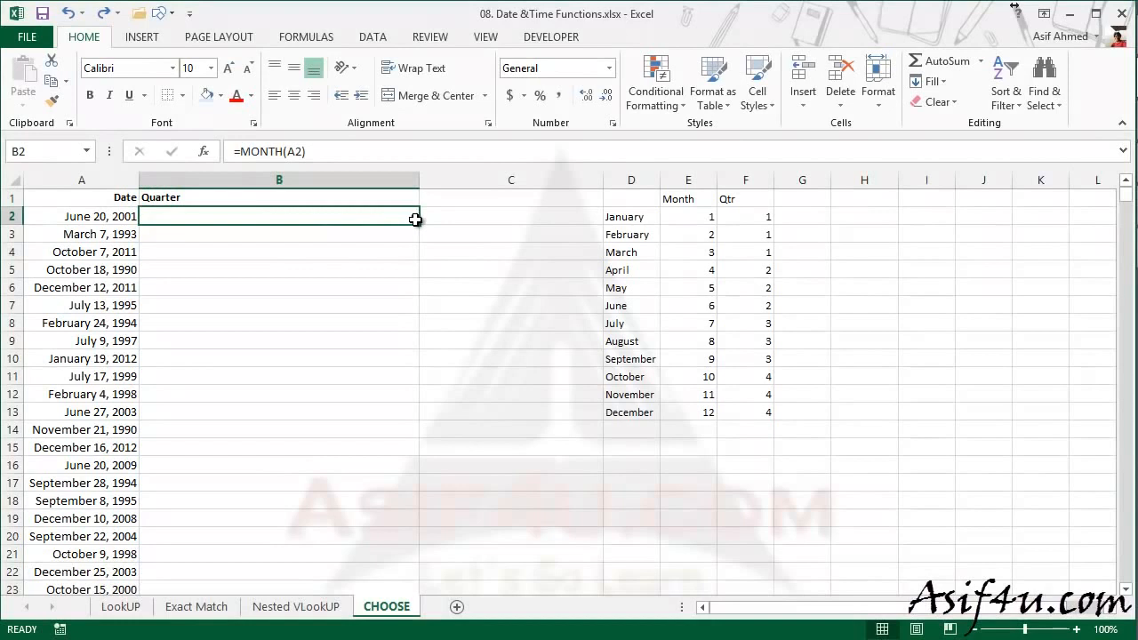
double_click(386, 219)
left_click(156, 217)
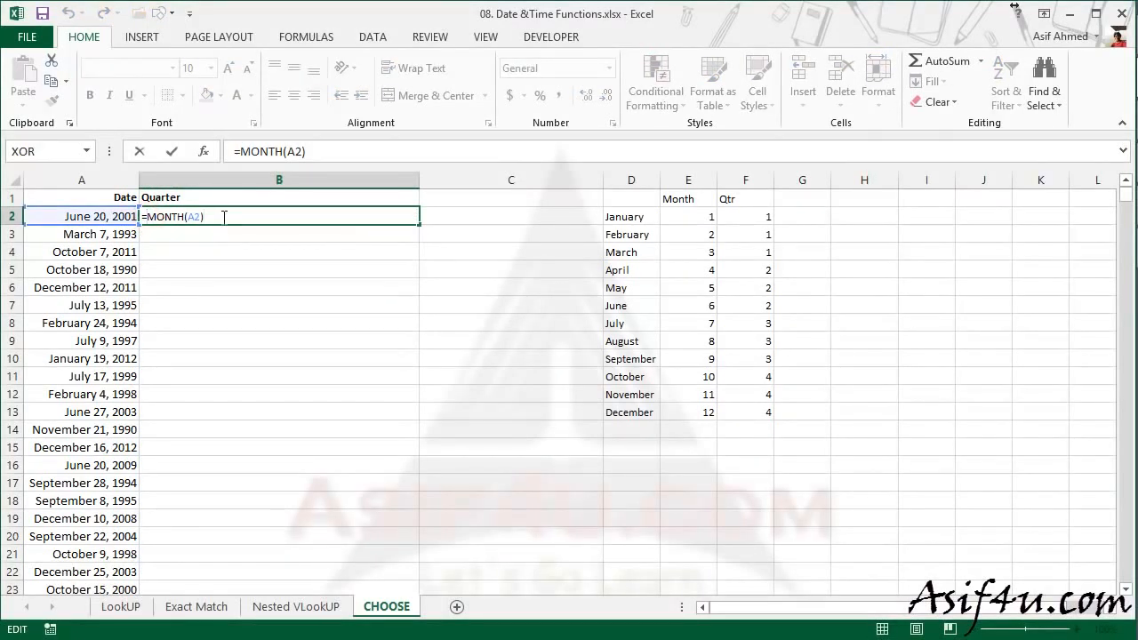
type("vlook")
key("Tab")
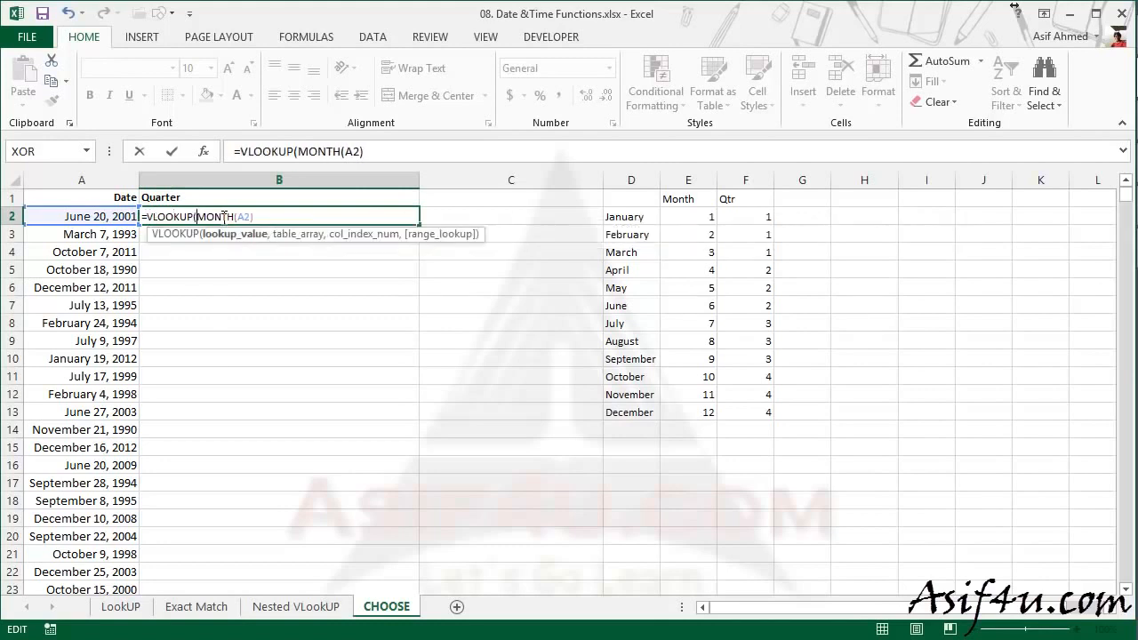
key("Right")
key("Right")
key("Right")
key("Right")
key("Right")
key("Right")
key("Right")
key("Right")
key("Right")
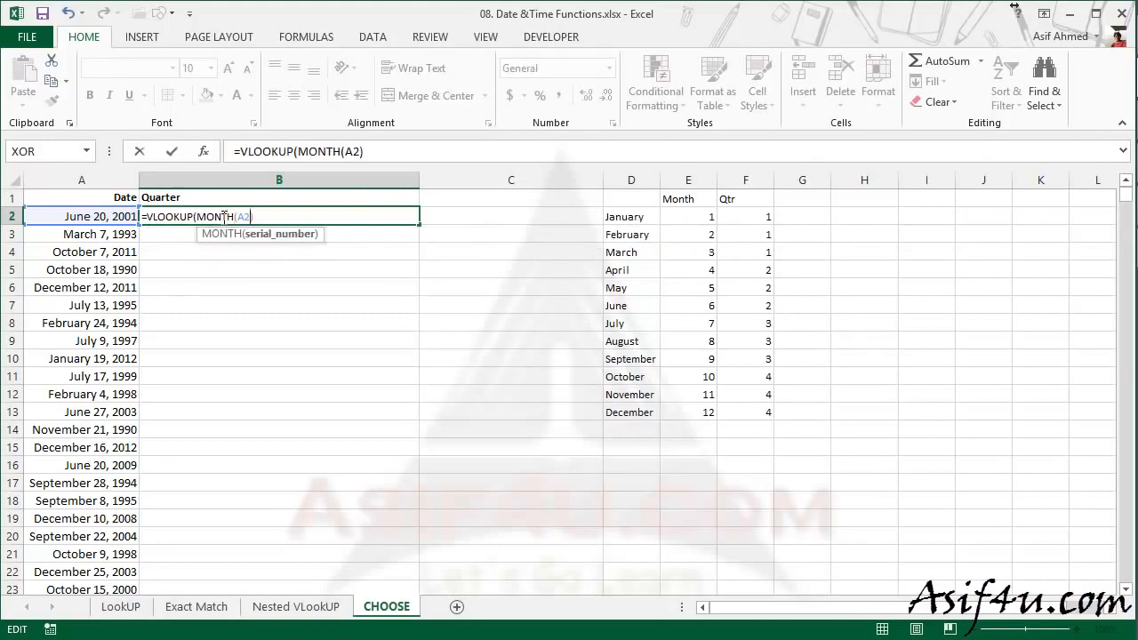
Step: Complete the VLOOKUP in B2 with the named range Month, column index 2 and FALSE for an exact match
type(",")
key("F3")
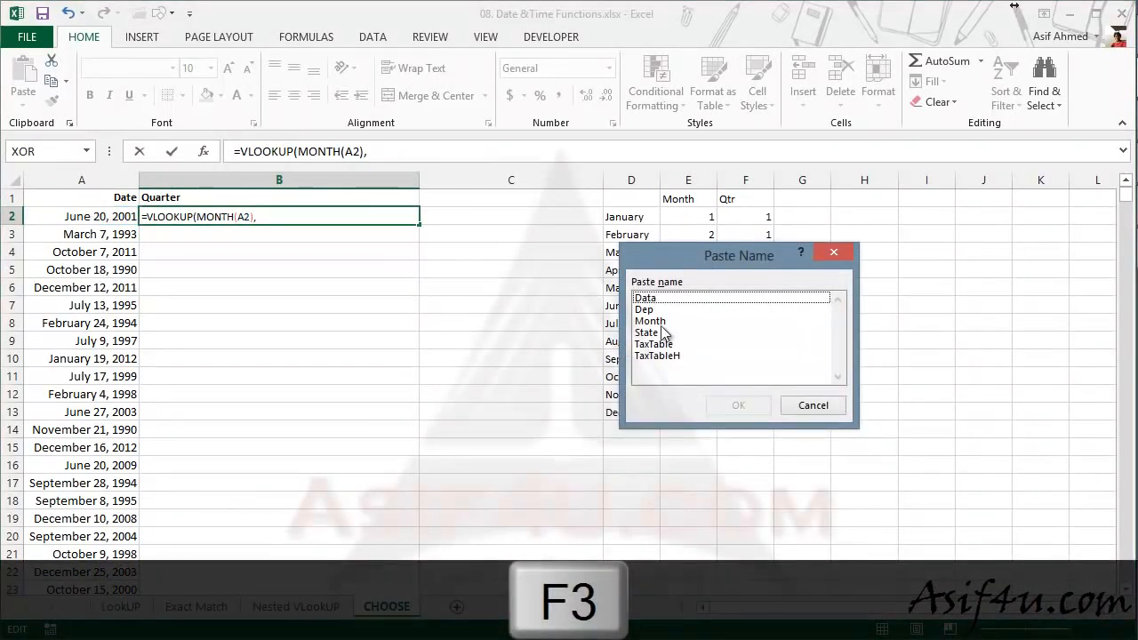
left_click(651, 321)
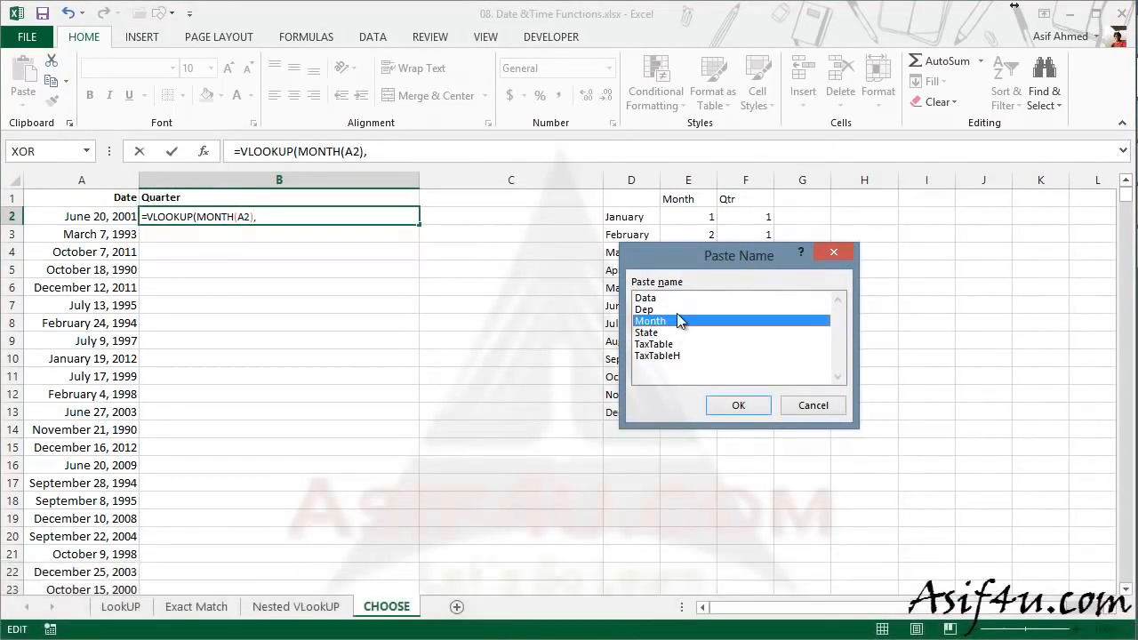
left_click(721, 406)
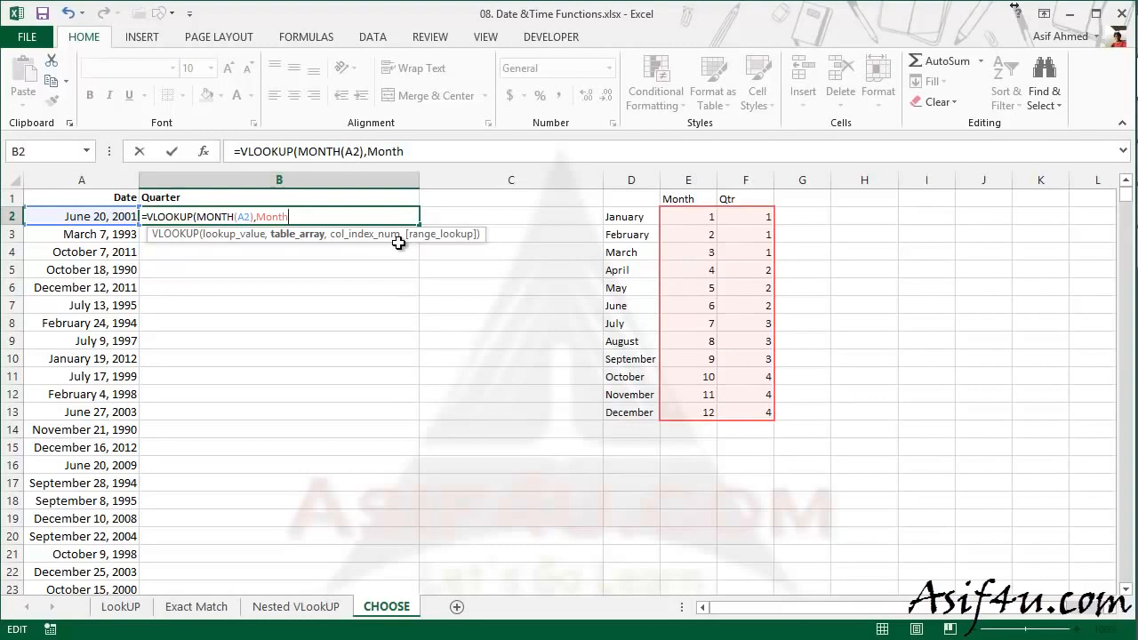
type(",")
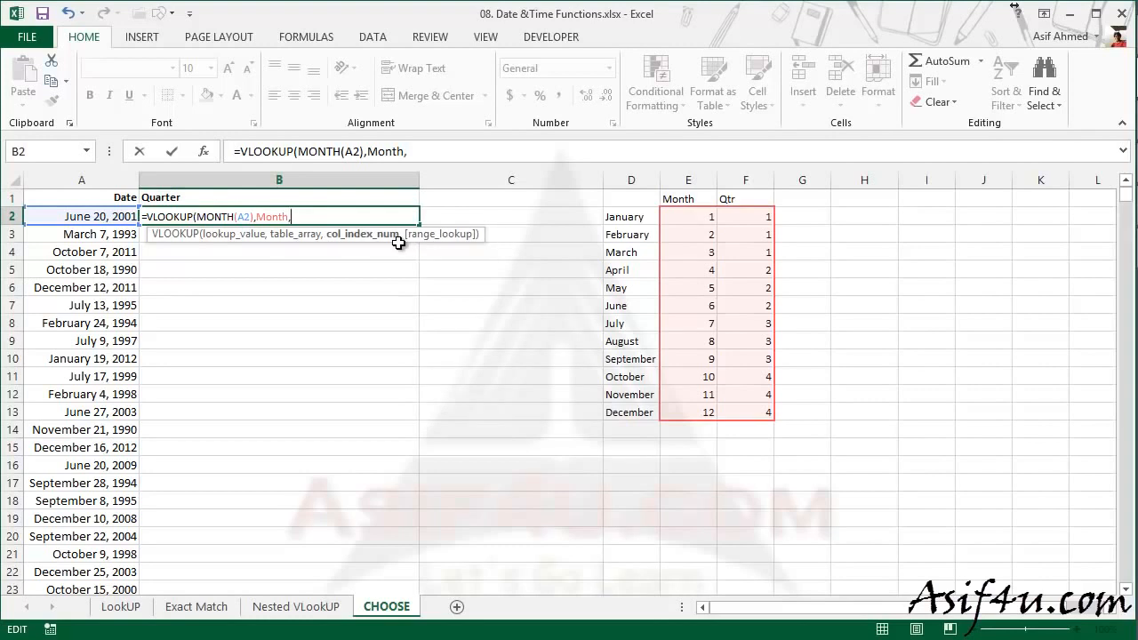
type("2,")
key("Down")
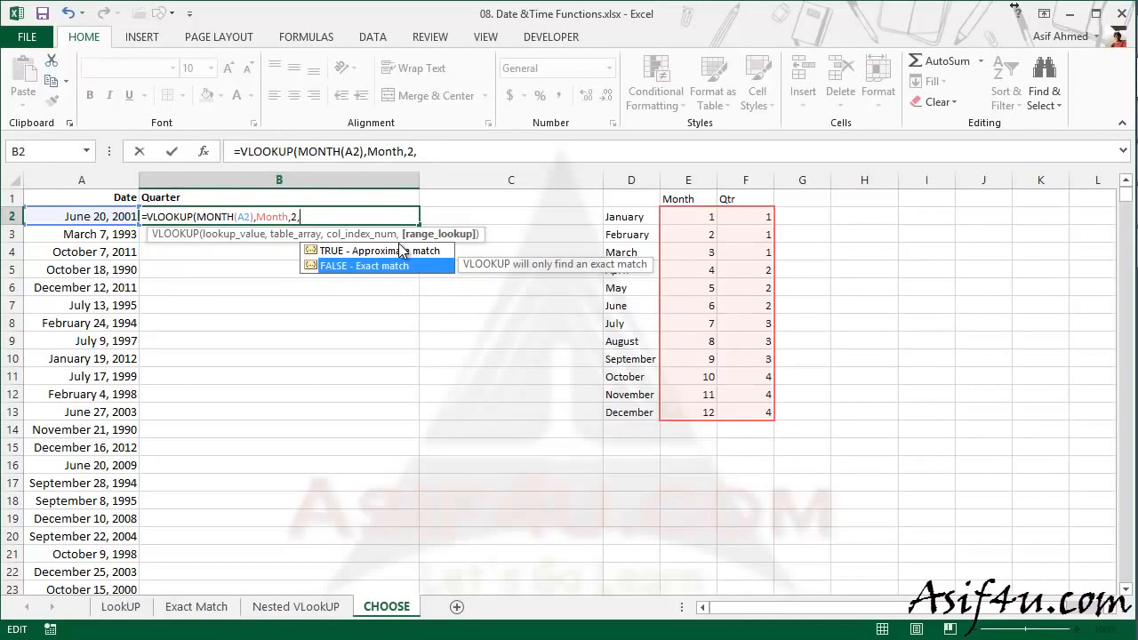
key("Tab")
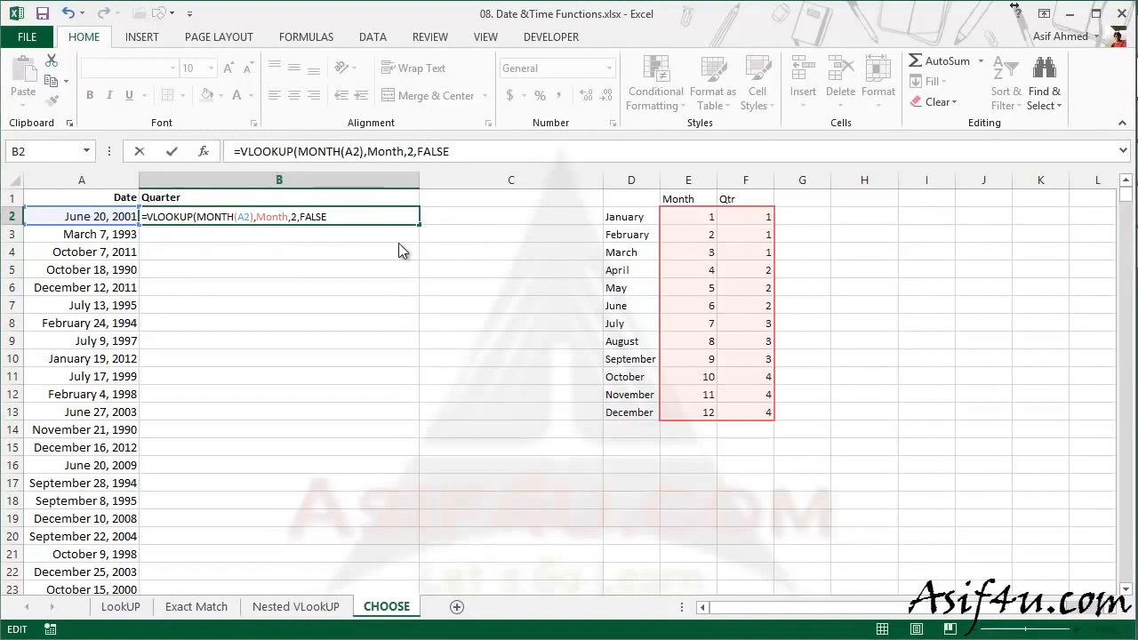
key("Return")
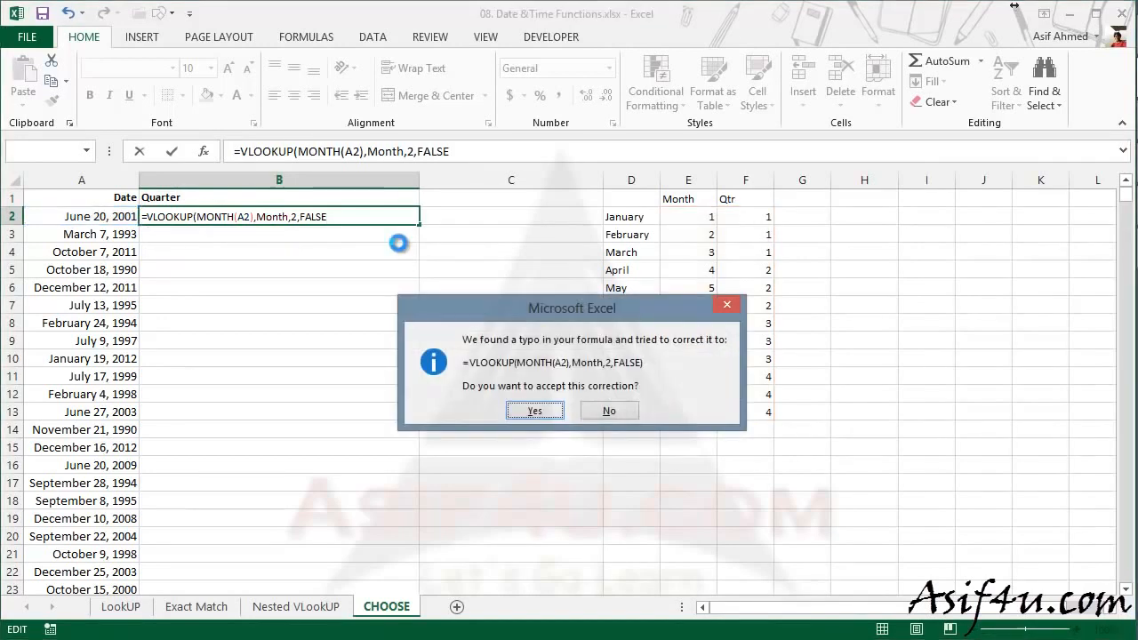
key("Return")
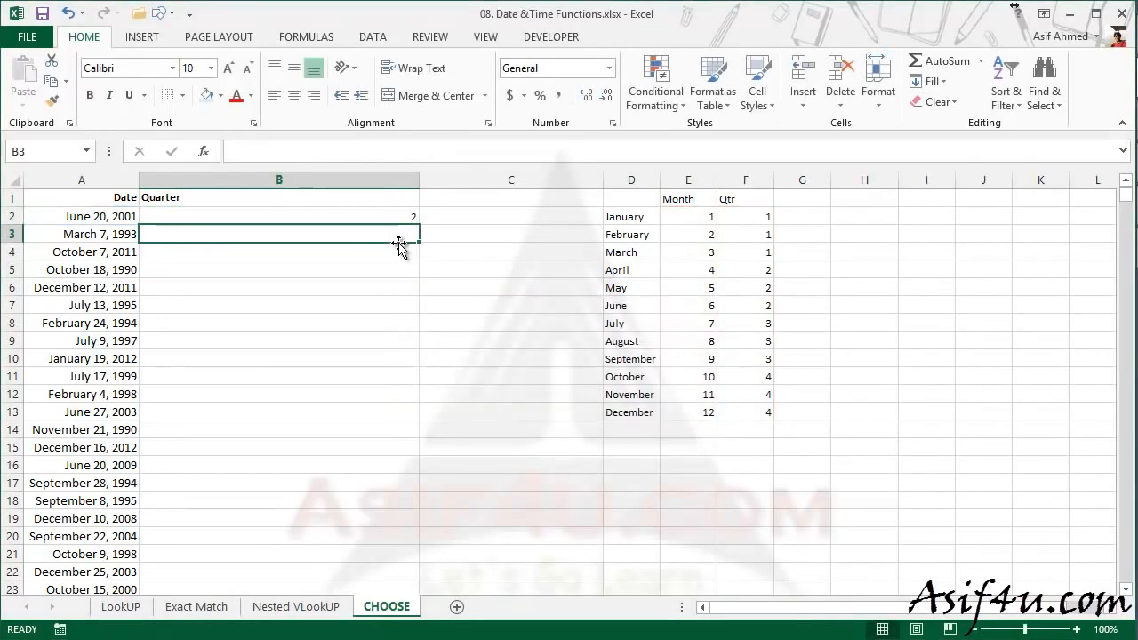
Step: Examine how the months are grouped into quarters in the table in columns D to F
left_click(402, 219)
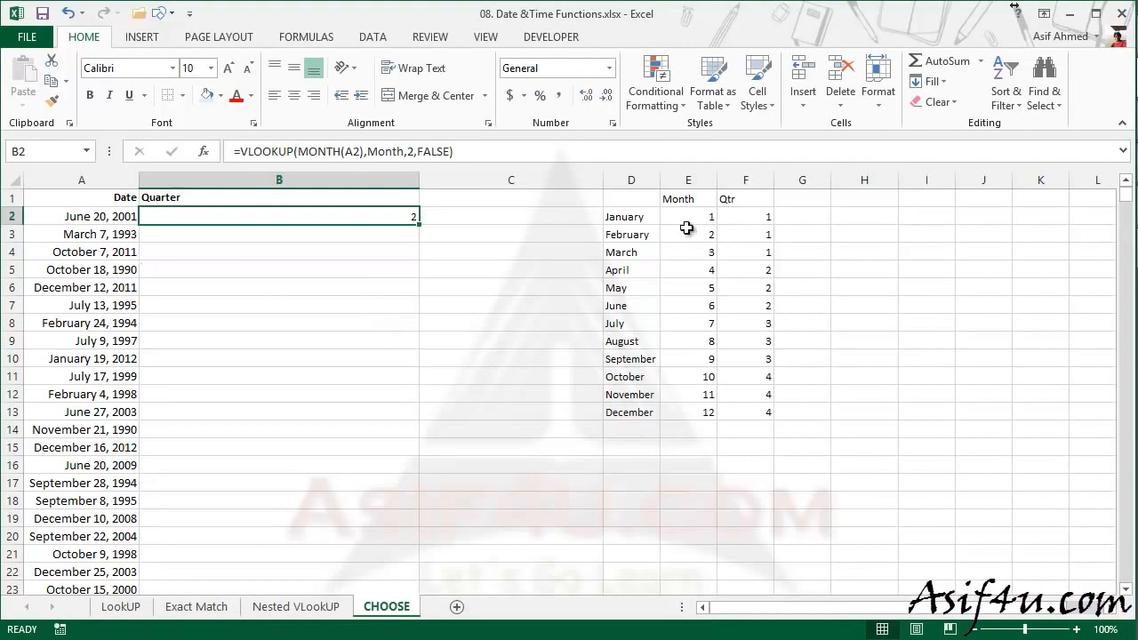
left_click(624, 217)
left_click(638, 252)
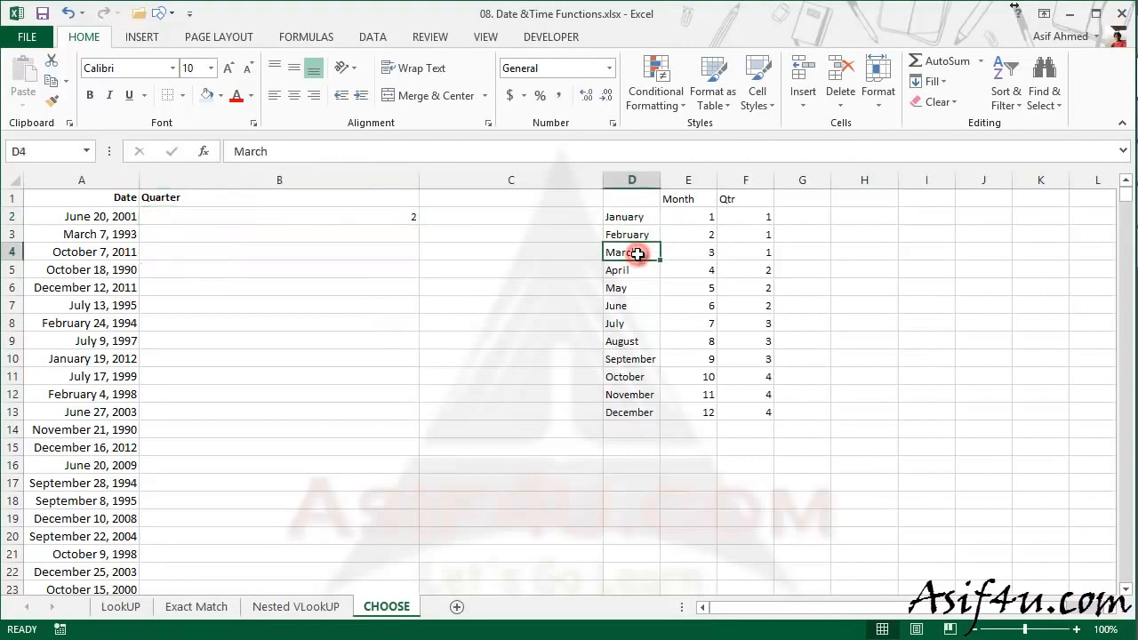
left_click(766, 216)
left_click_drag(773, 224, 764, 258)
left_click_drag(637, 268, 627, 307)
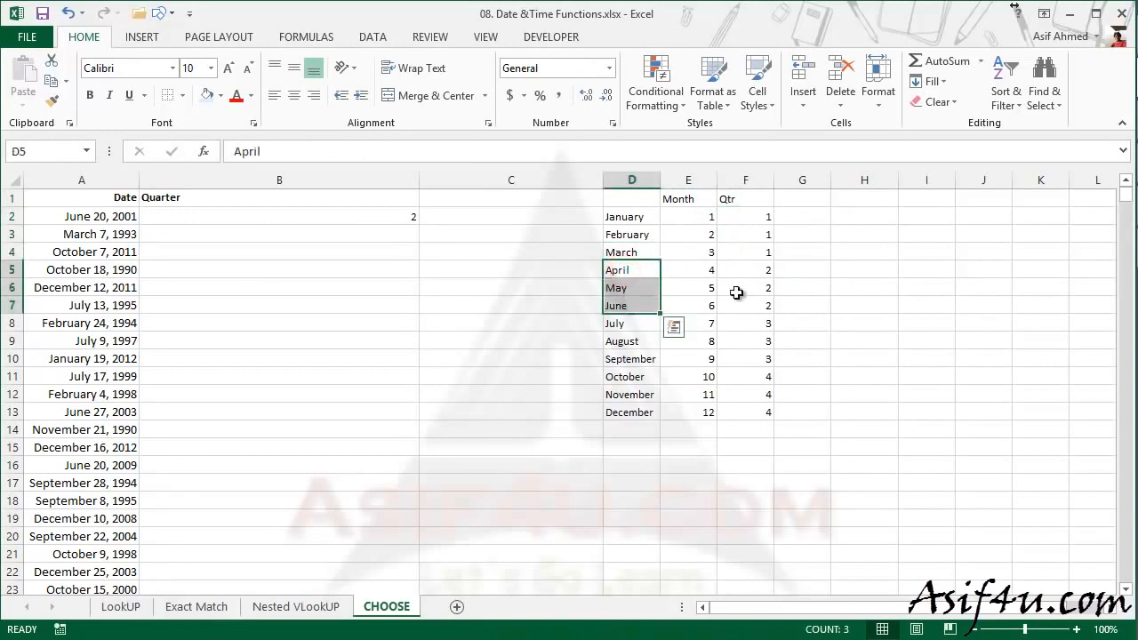
left_click(754, 272)
left_click_drag(755, 279, 757, 307)
left_click(762, 326)
left_click(756, 410)
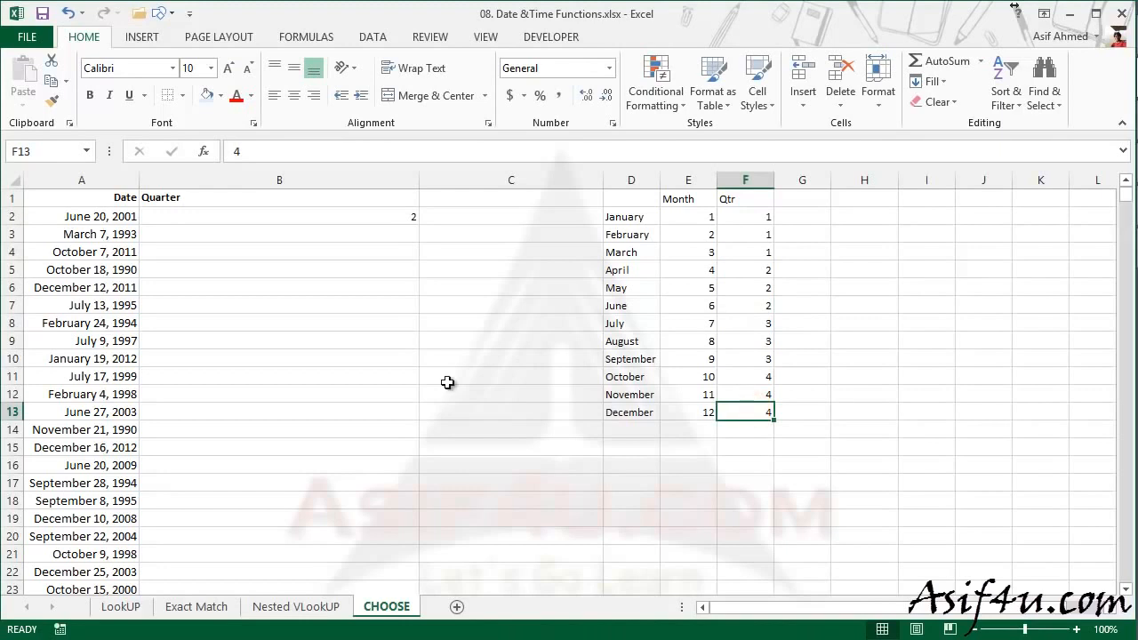
Step: Fill the VLOOKUP formula from B2 down to B5 and check the copied formulas
left_click(360, 216)
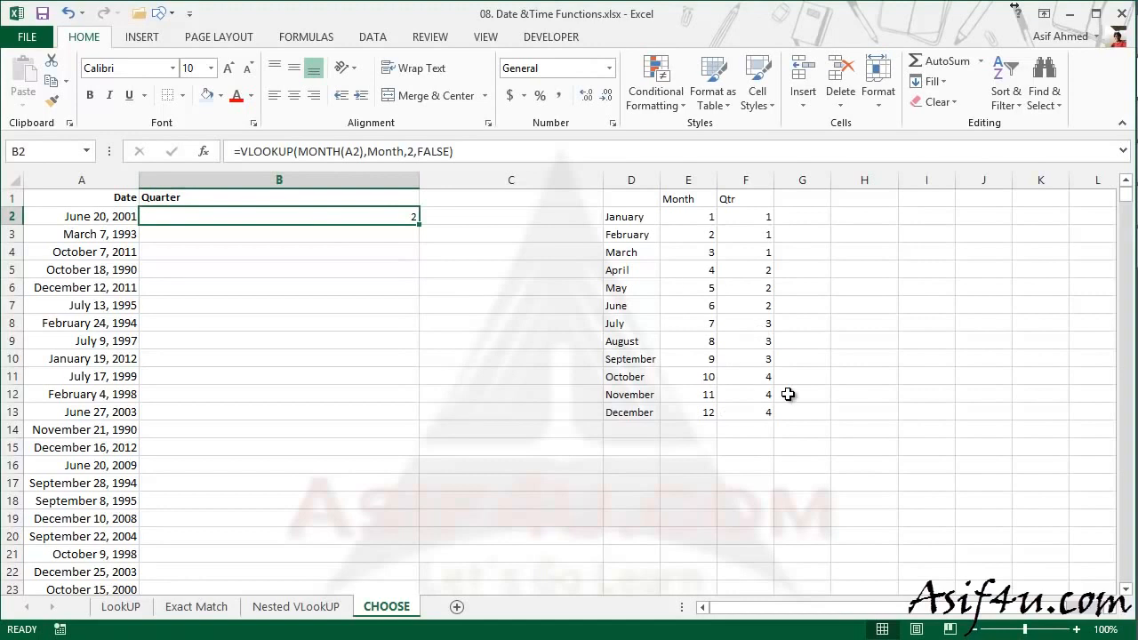
left_click_drag(417, 224, 418, 288)
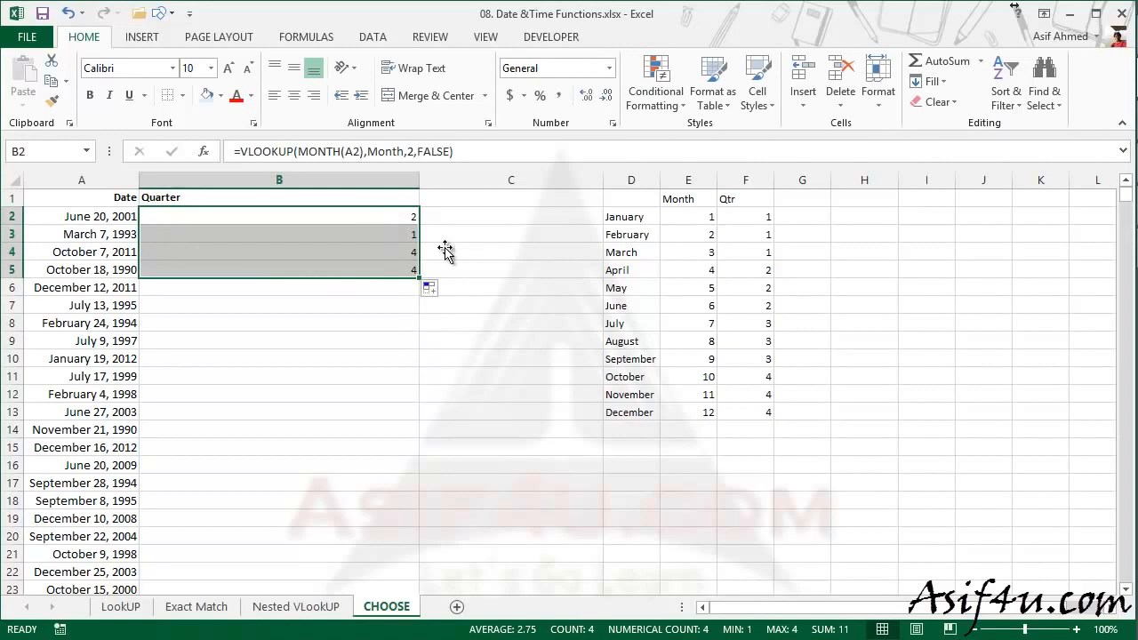
left_click(397, 235)
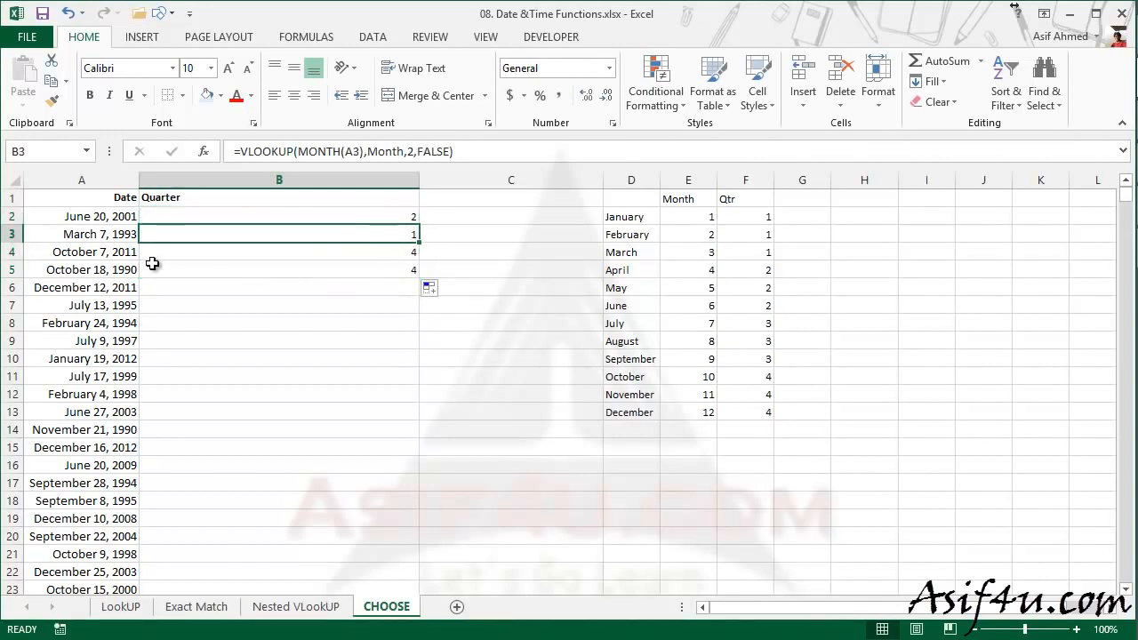
left_click(355, 257)
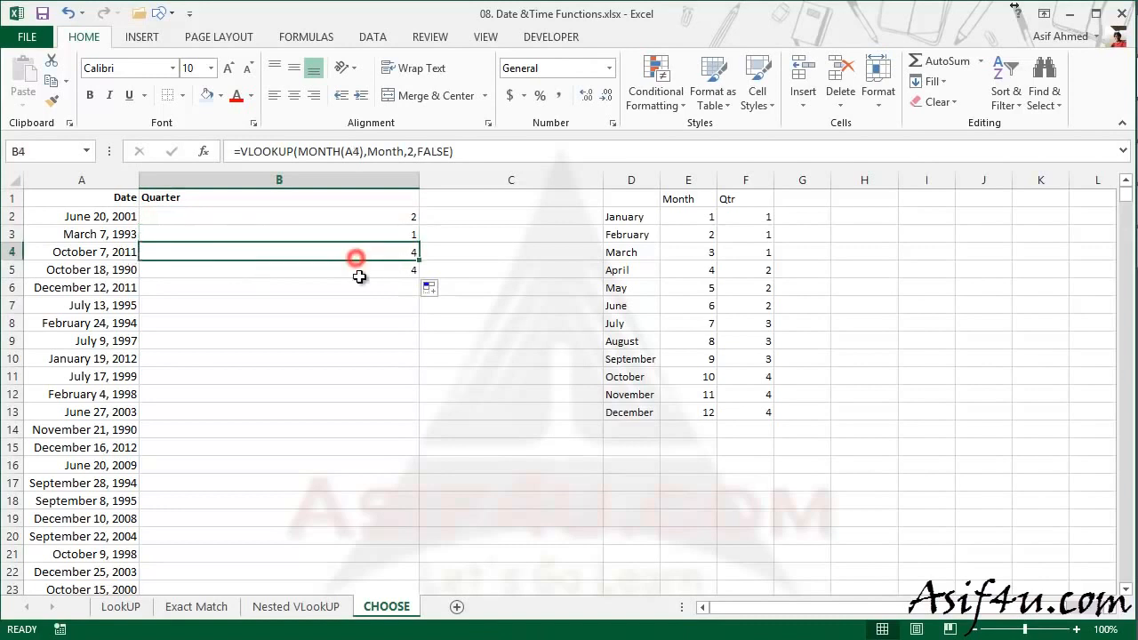
left_click(362, 283)
left_click(358, 266)
left_click(359, 252)
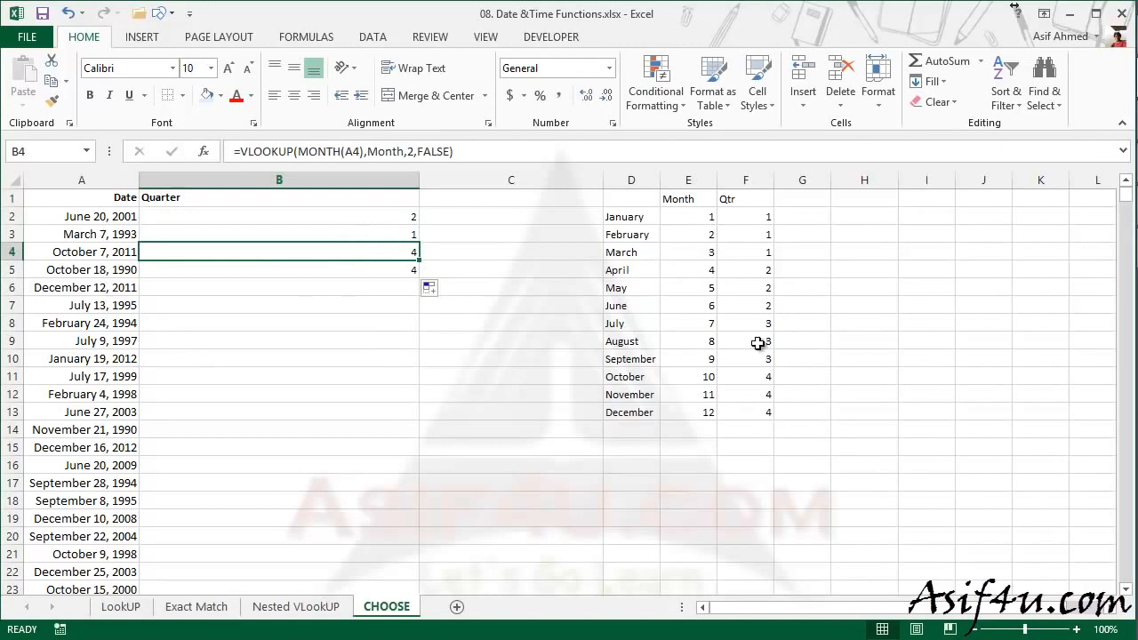
Step: Select C2 and widen column C to a little more than the width of column B
left_click(458, 214)
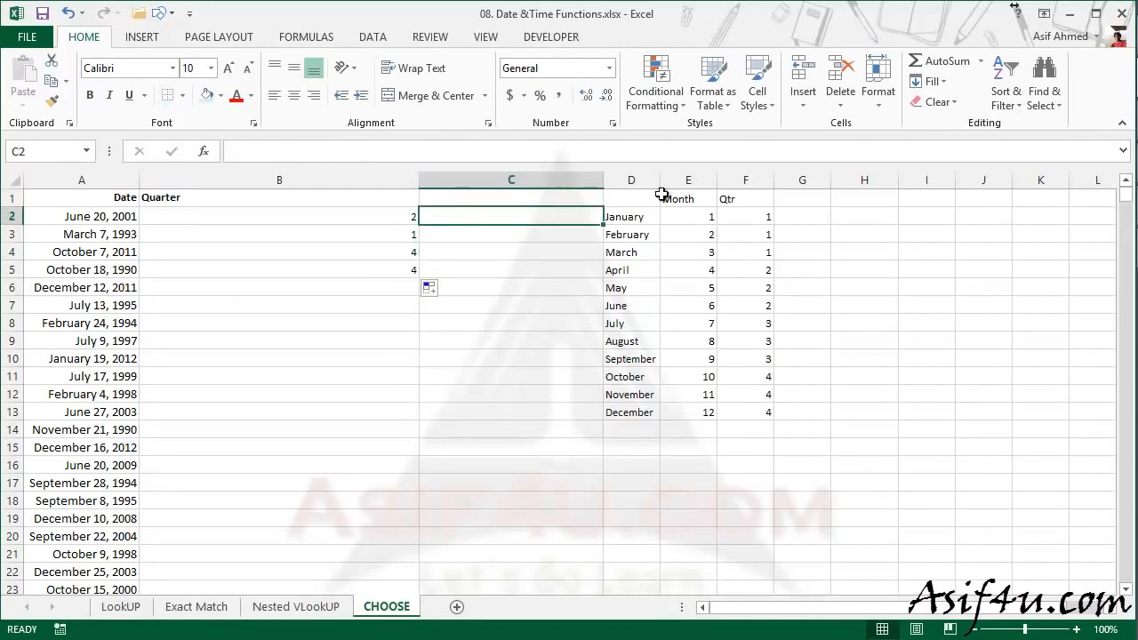
left_click_drag(602, 185, 735, 180)
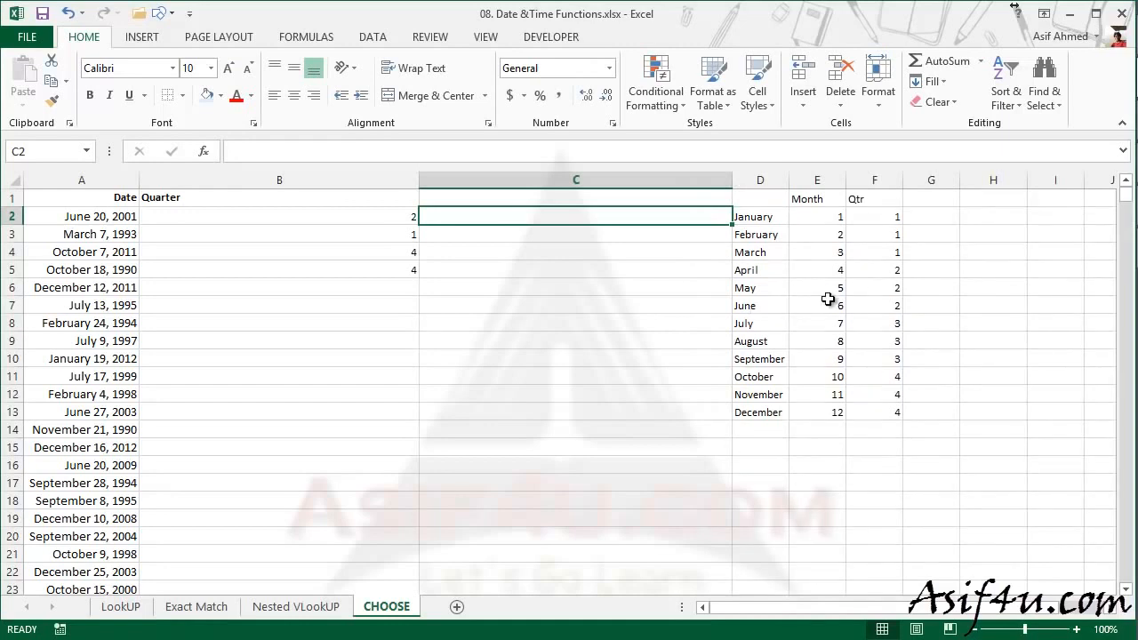
Step: Start a CHOOSE formula in cell C2
double_click(479, 217)
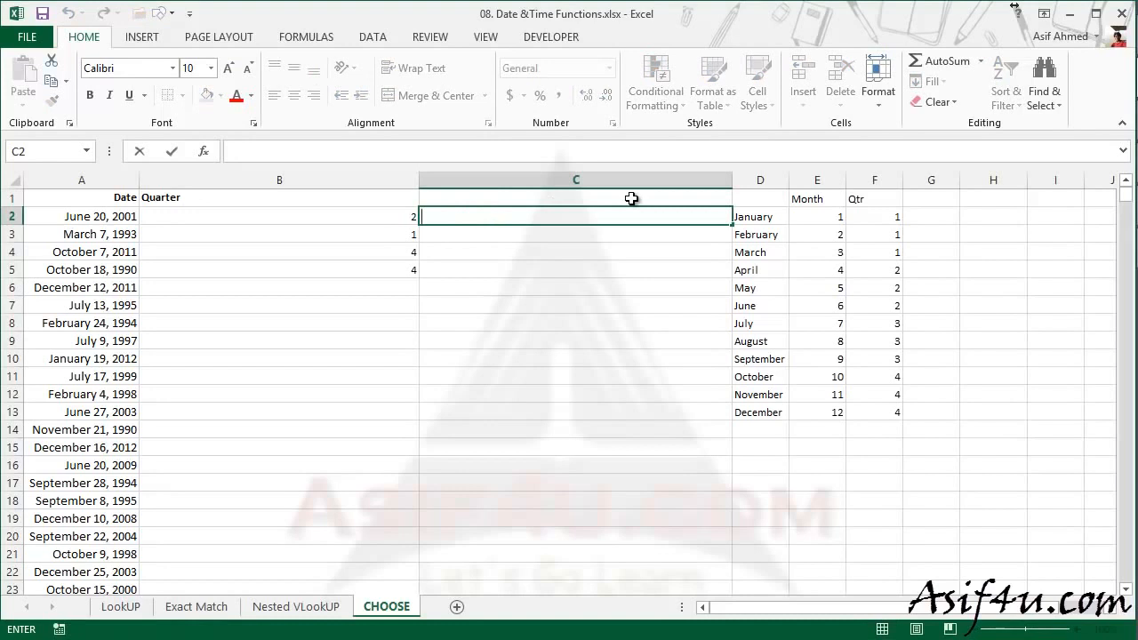
type("=")
key("BackSpace")
type("=")
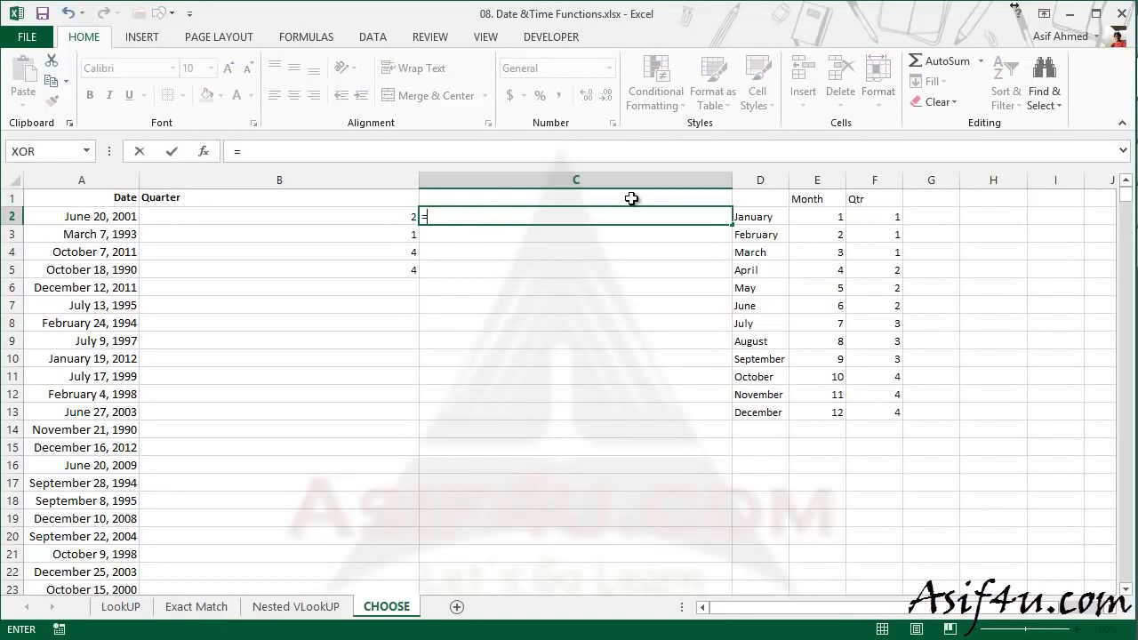
type("choos")
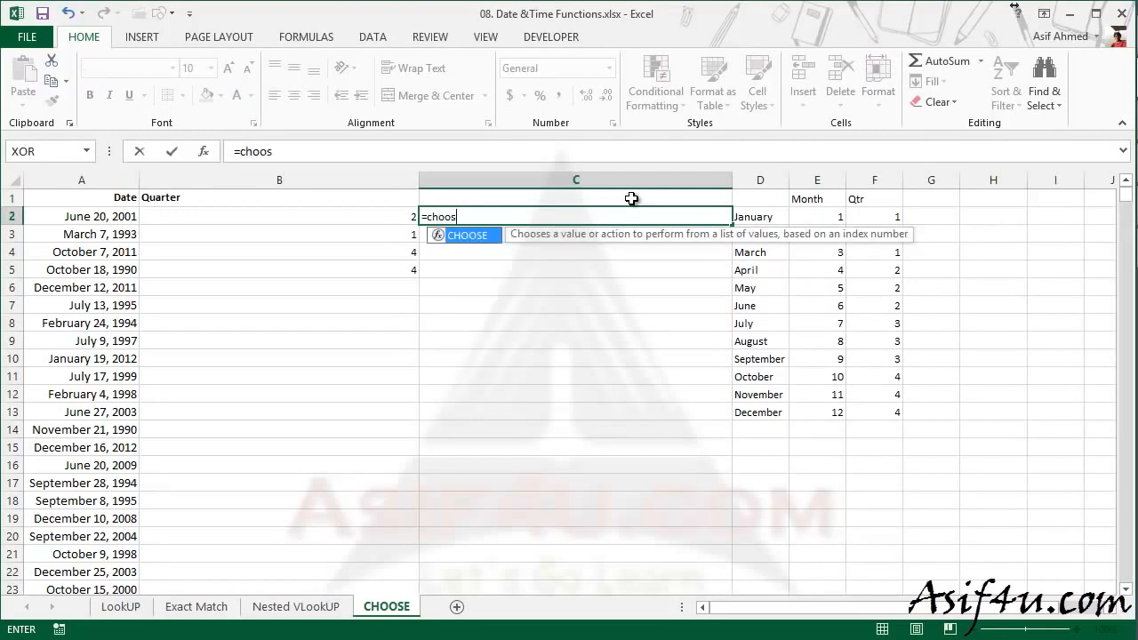
type("e")
key("Tab")
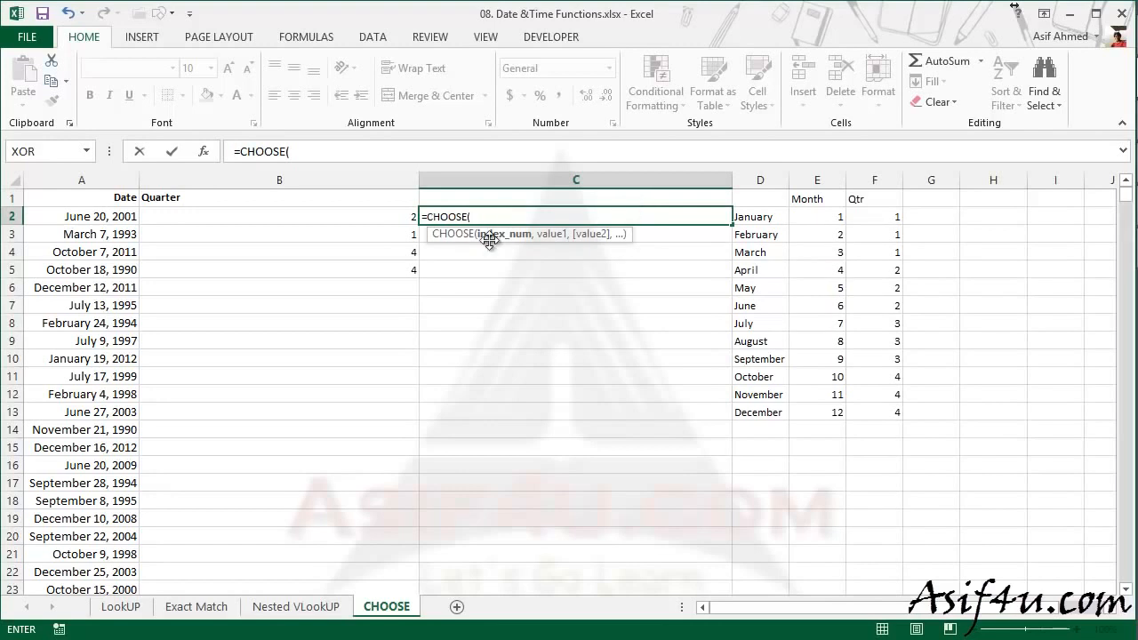
Step: Nest MONTH(A2) as the index number of the CHOOSE formula in C2
type("m")
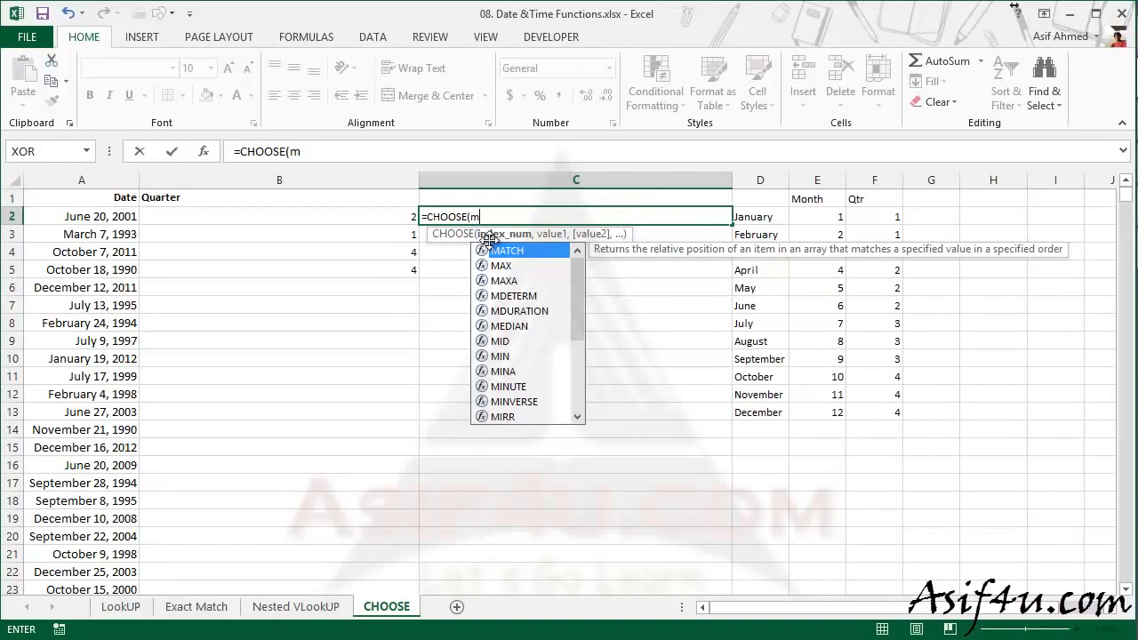
type("o")
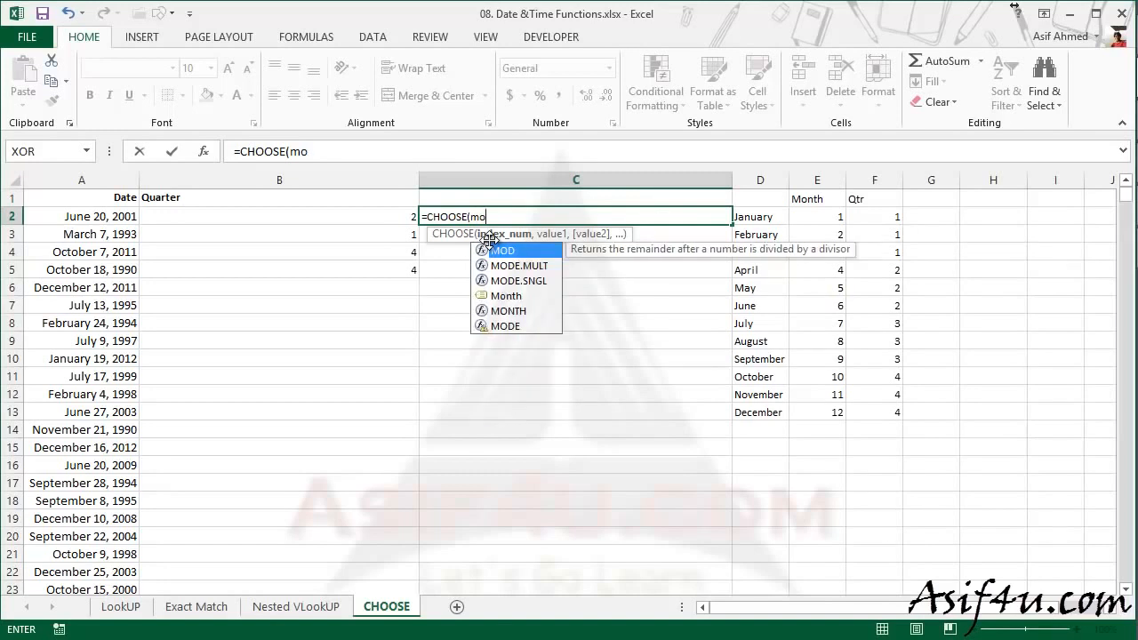
type("nth")
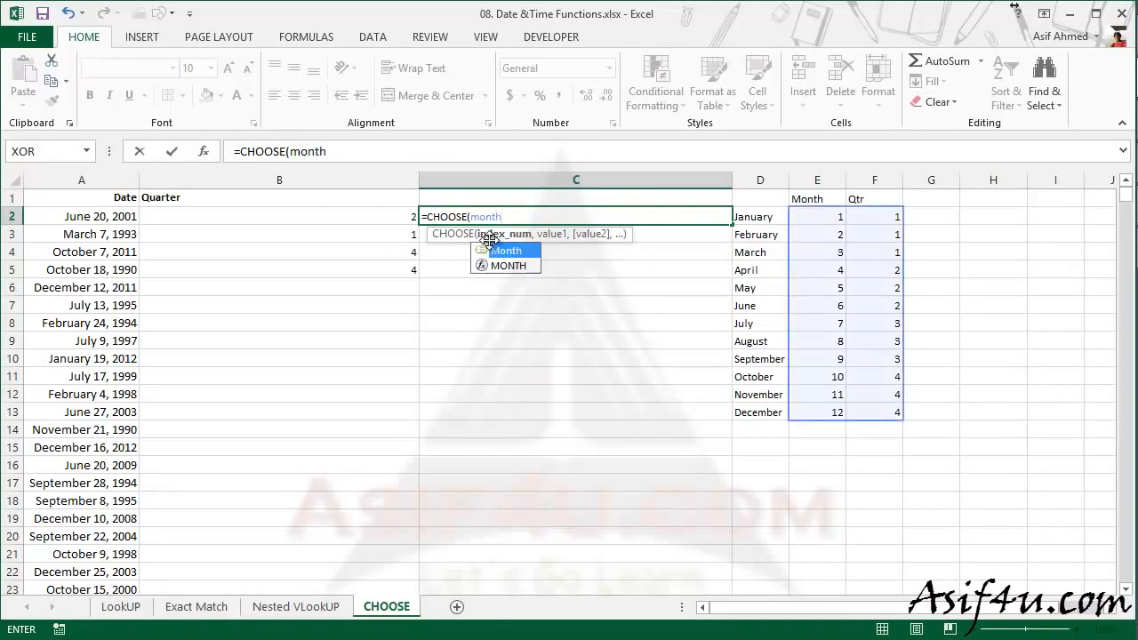
key("Tab")
type("(")
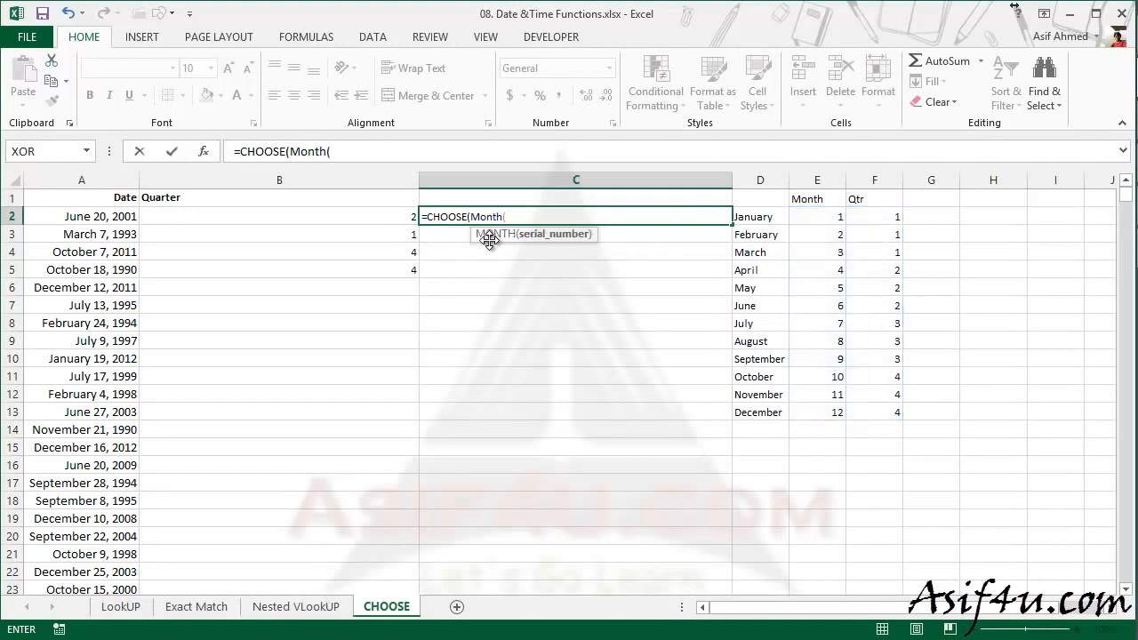
left_click(100, 212)
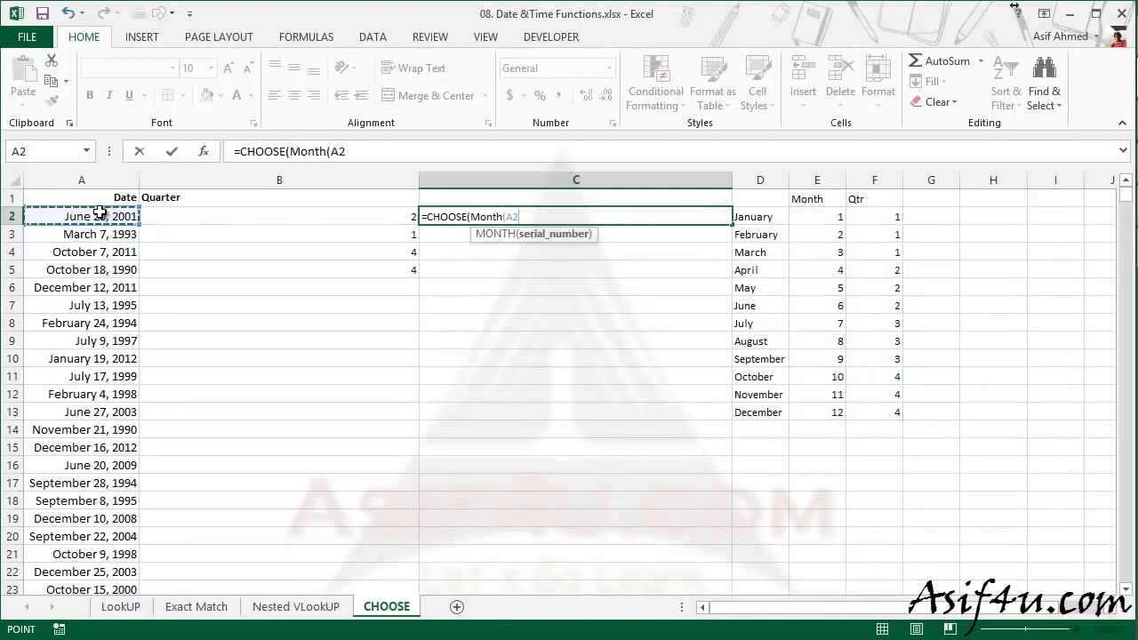
type(")")
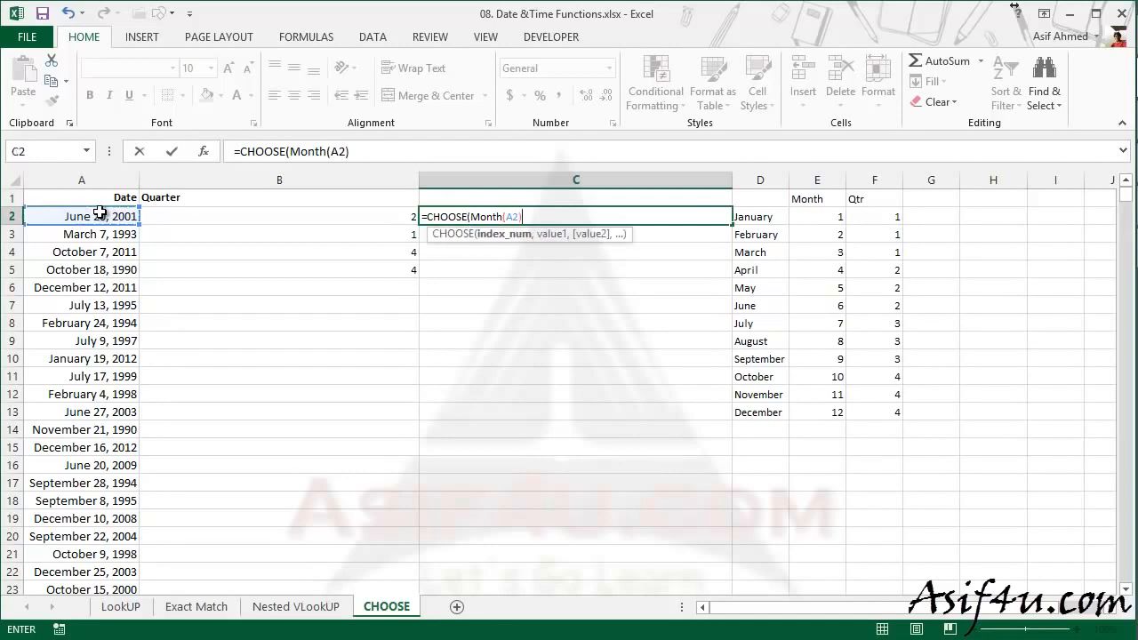
type(",")
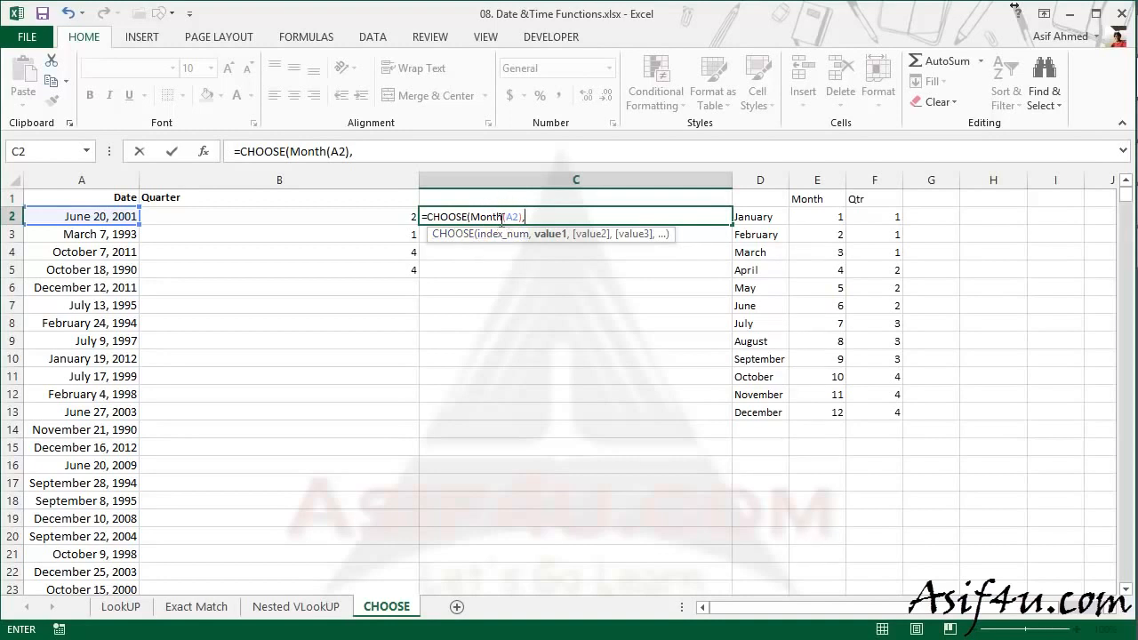
Step: Add the quarter values 1,1,1,2,2,2,3,3,3,4,4,4 as the value arguments of CHOOSE in C2
left_click(548, 212)
type("111")
key("BackSpace")
key("BackSpace")
key("BackSpace")
type("1,")
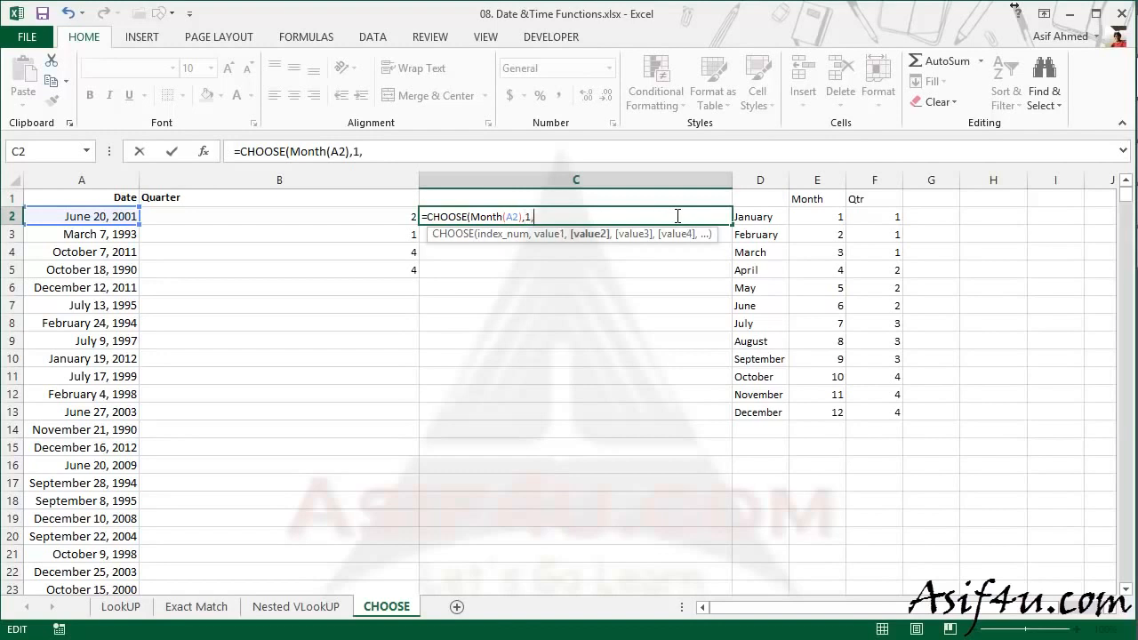
type("1,1,")
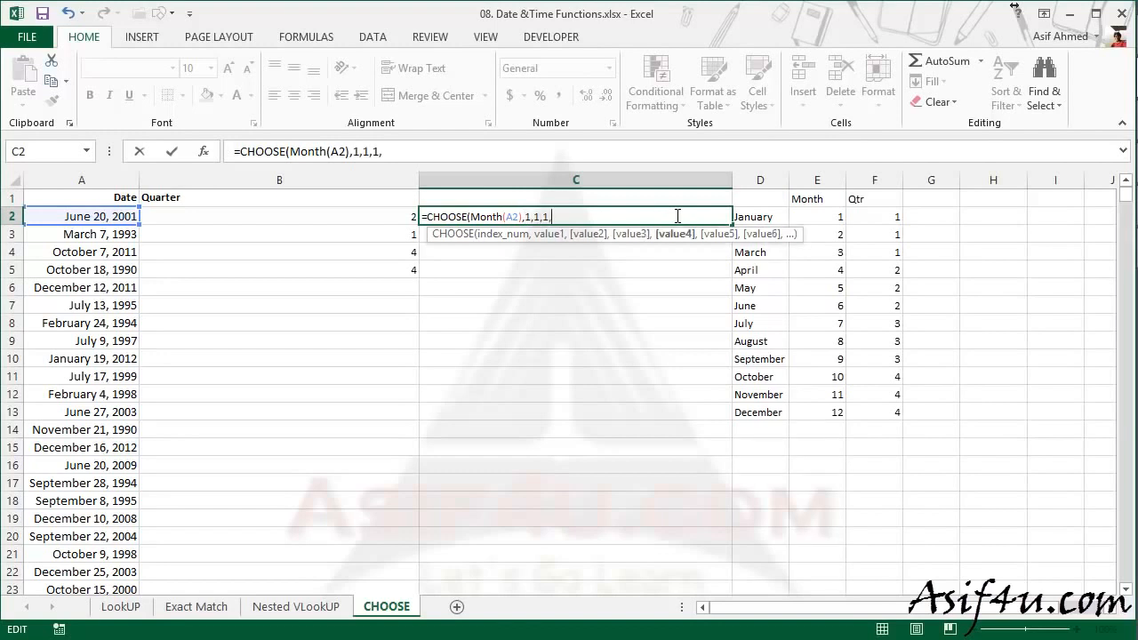
type("2,2,2")
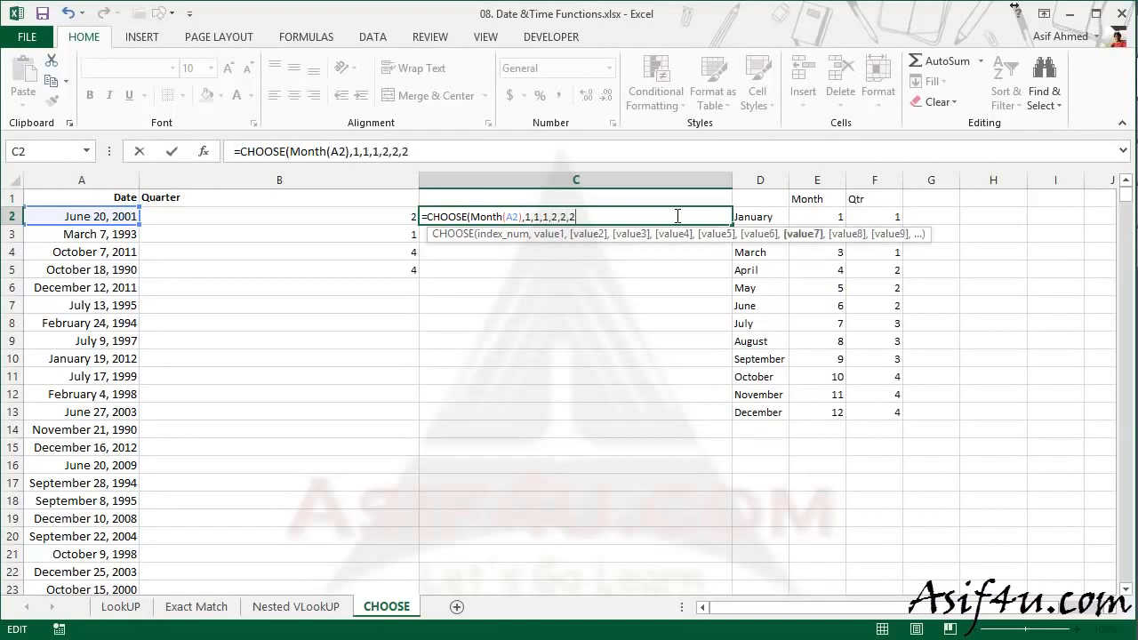
type(",3,3,3,")
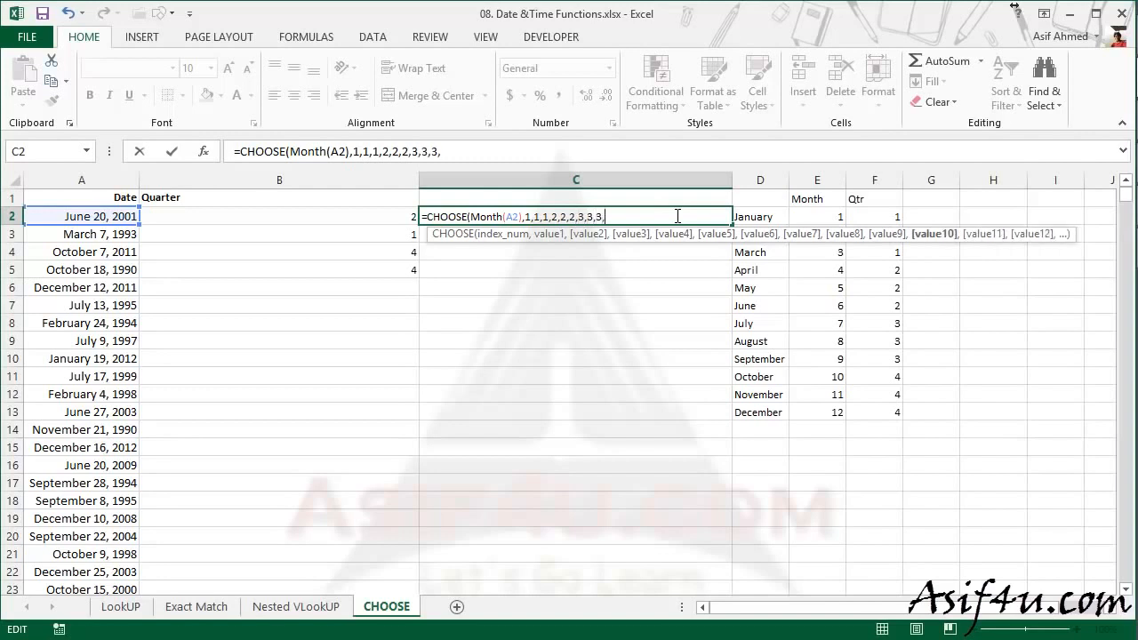
type("4,4,4")
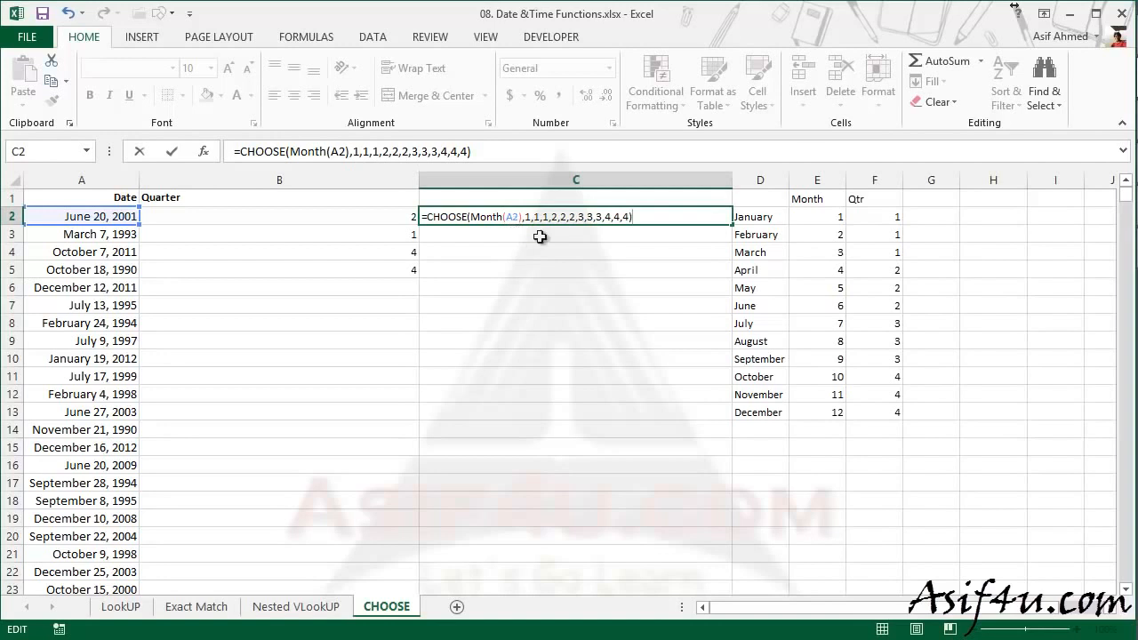
Step: Check individual month values in the CHOOSE formula against its arguments and commit the formula in C2
left_click(622, 216)
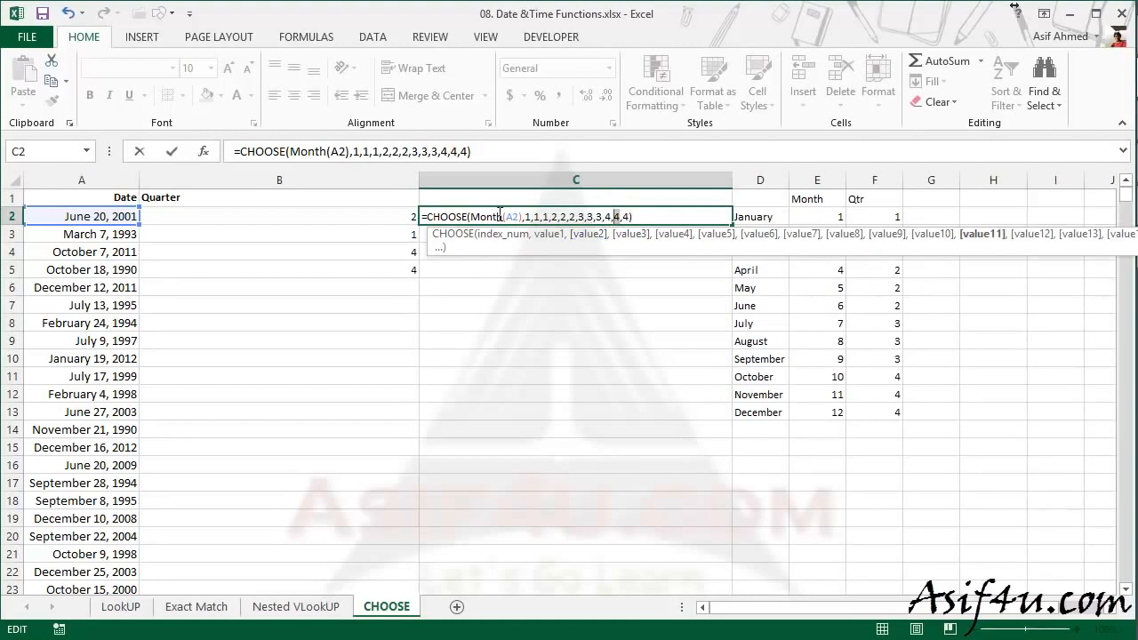
left_click(534, 217)
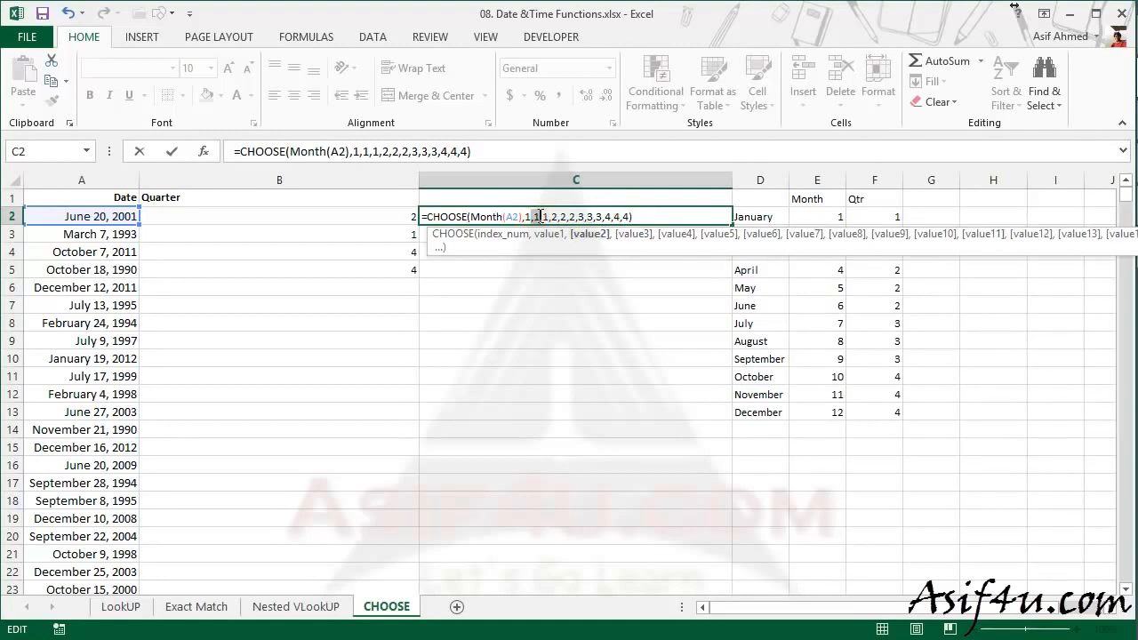
left_click(576, 216)
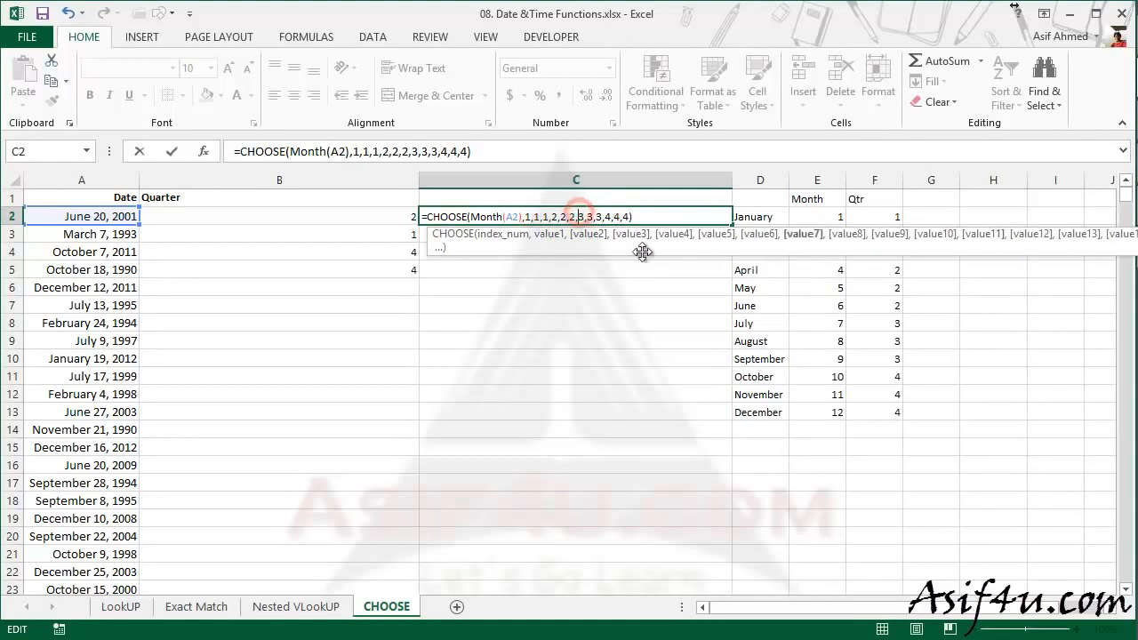
key("Return")
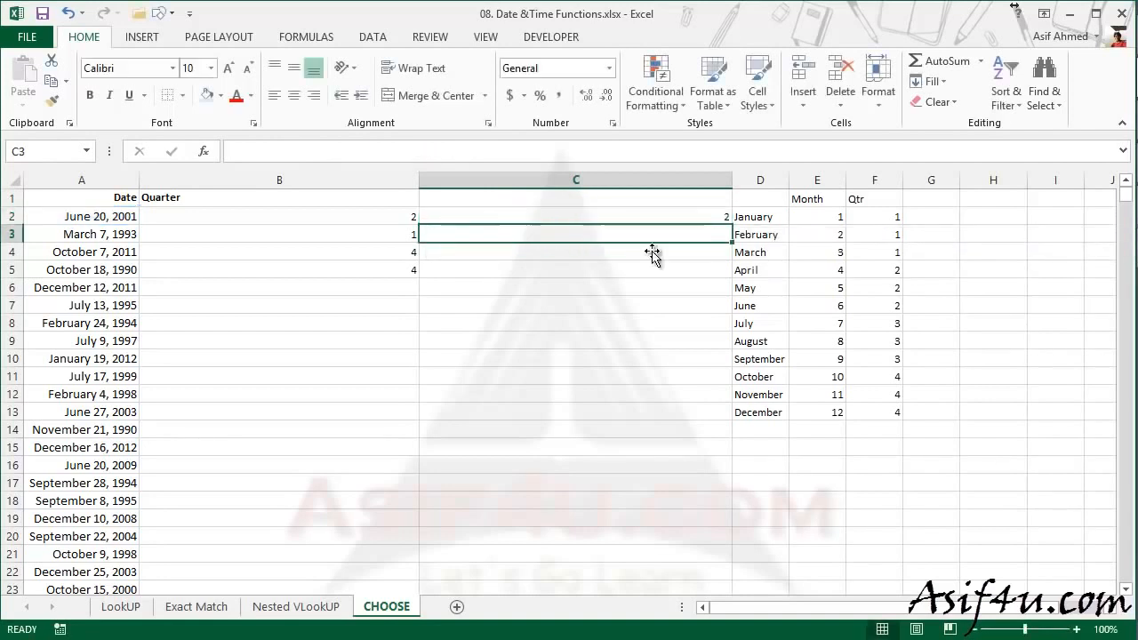
Step: Fill the CHOOSE formula from C2 and the VLOOKUP formula from B5 down to the last date row
left_click(713, 215)
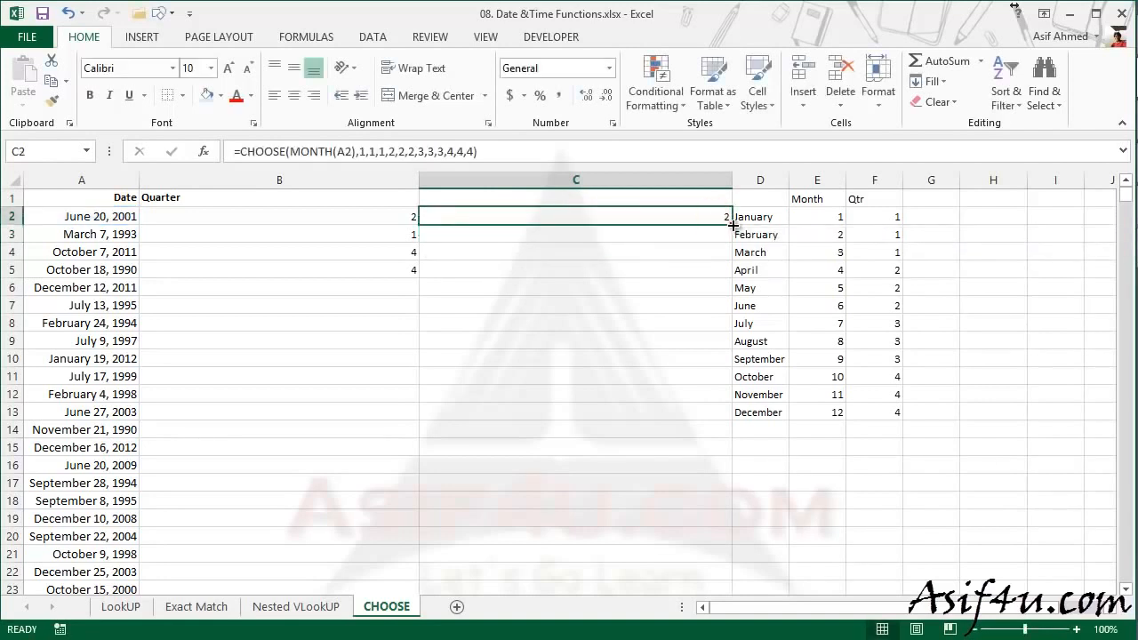
double_click(732, 224)
left_click(400, 216)
left_click_drag(421, 231, 418, 271)
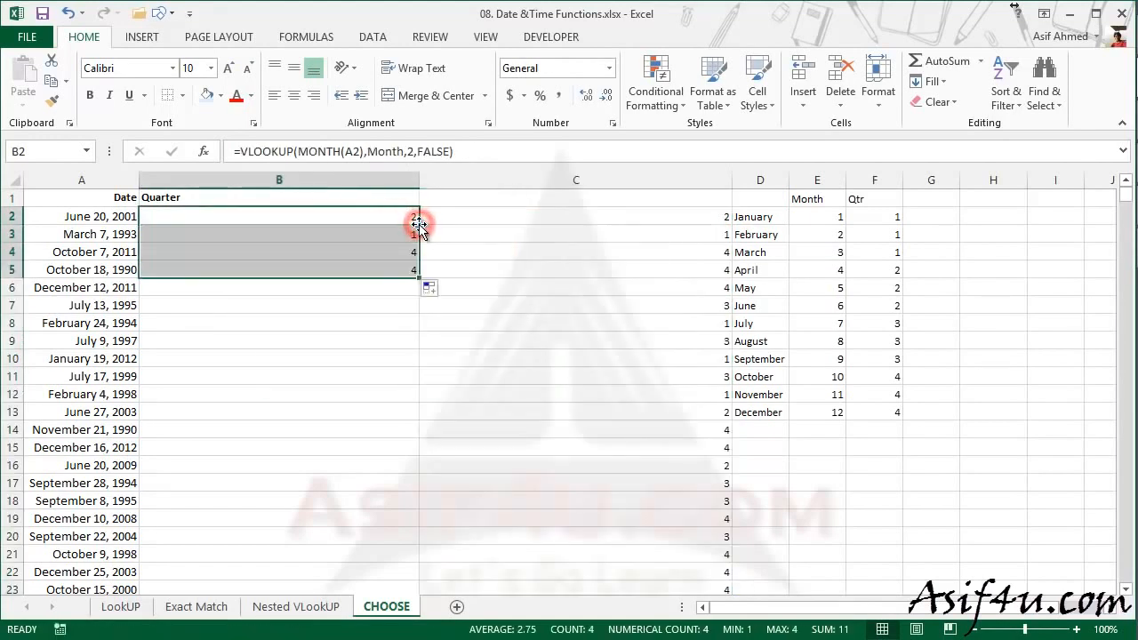
left_click(409, 218)
left_click(414, 267)
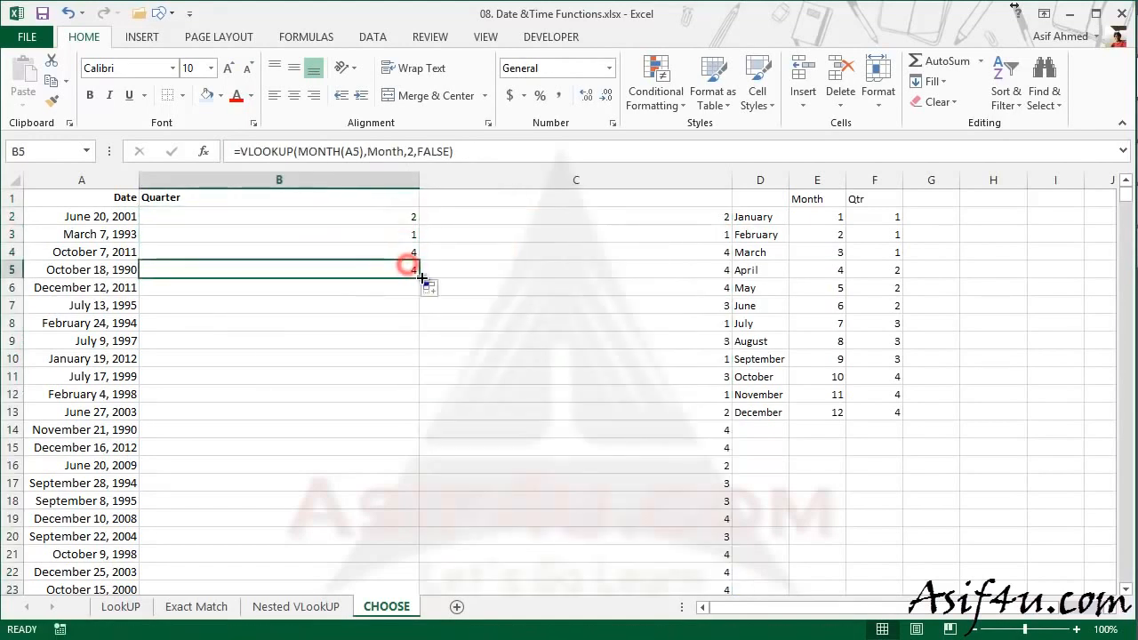
double_click(418, 278)
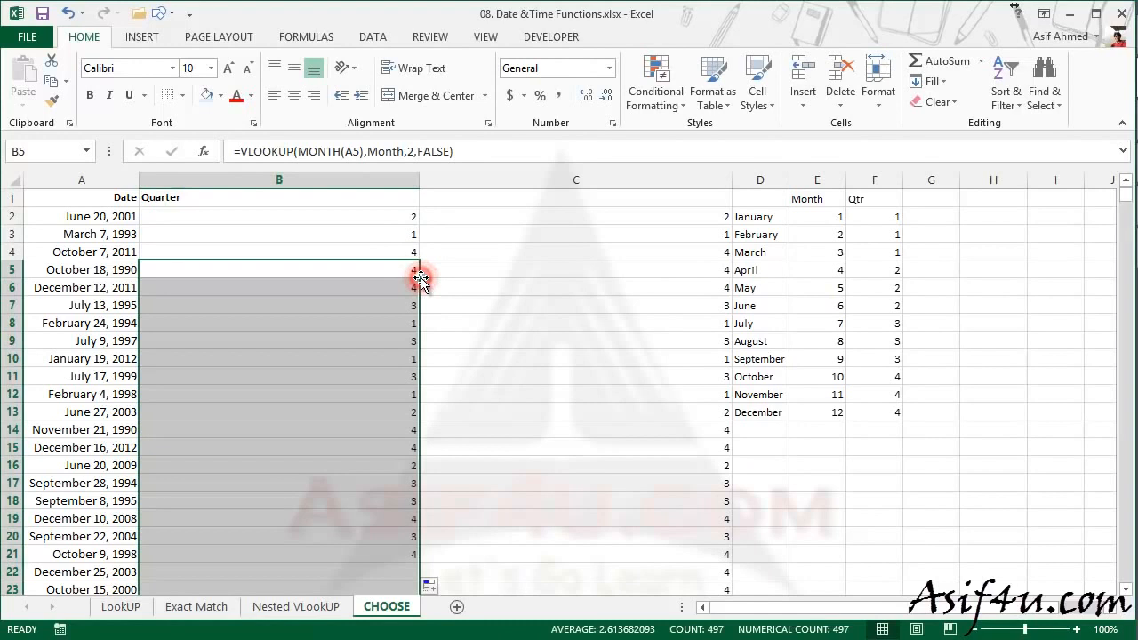
Step: AutoFit column B to its contents and resize column C to slightly wider than column B
double_click(418, 179)
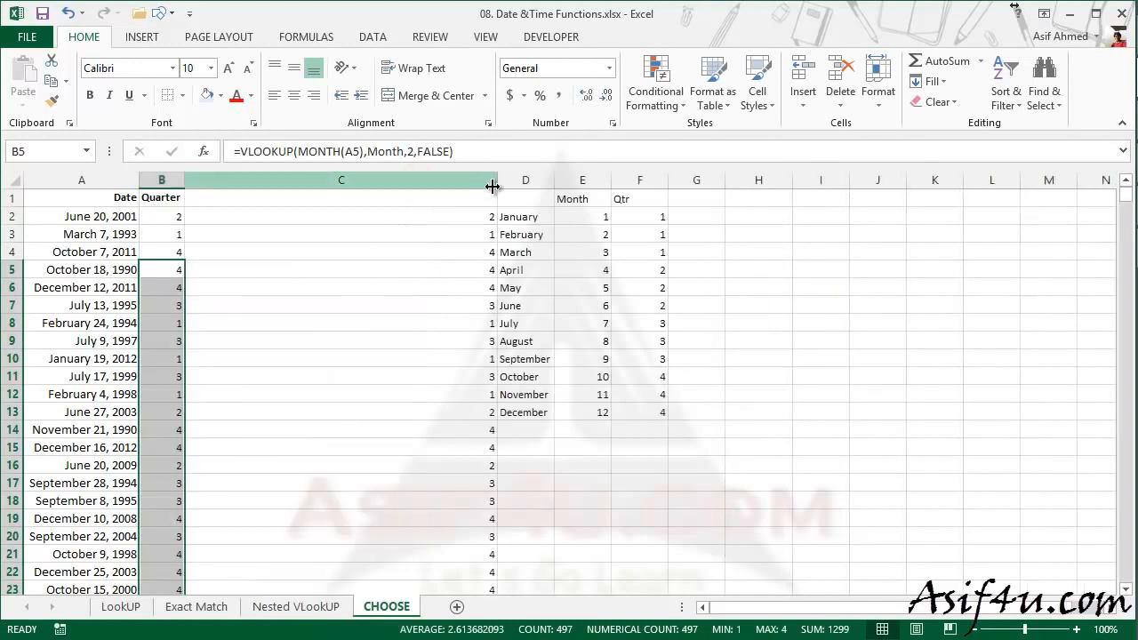
double_click(497, 180)
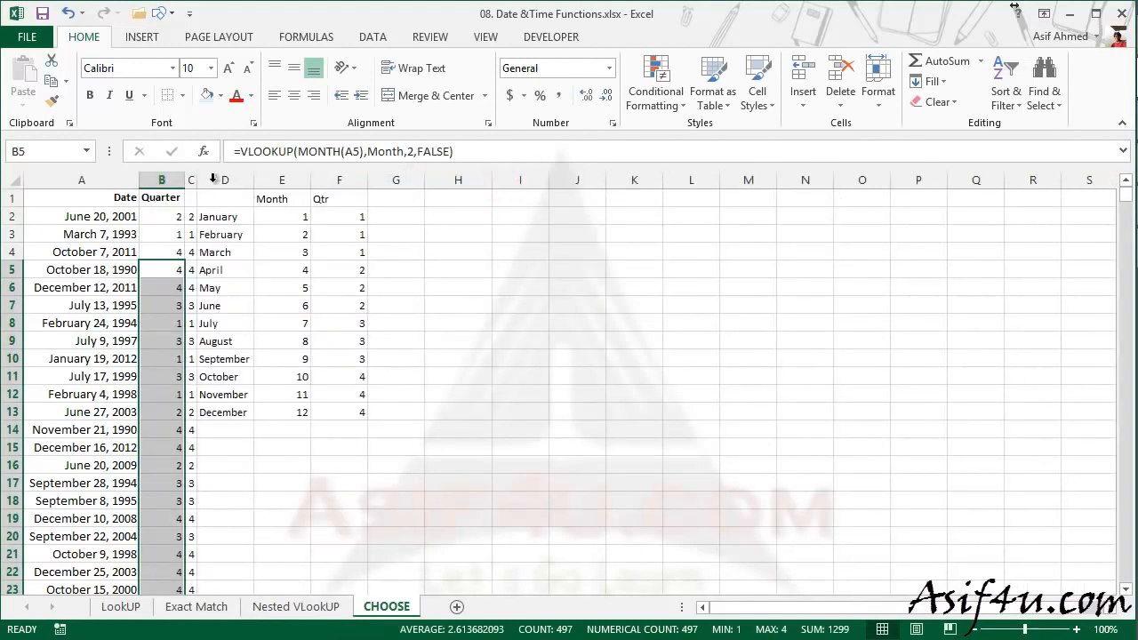
left_click_drag(197, 180, 237, 180)
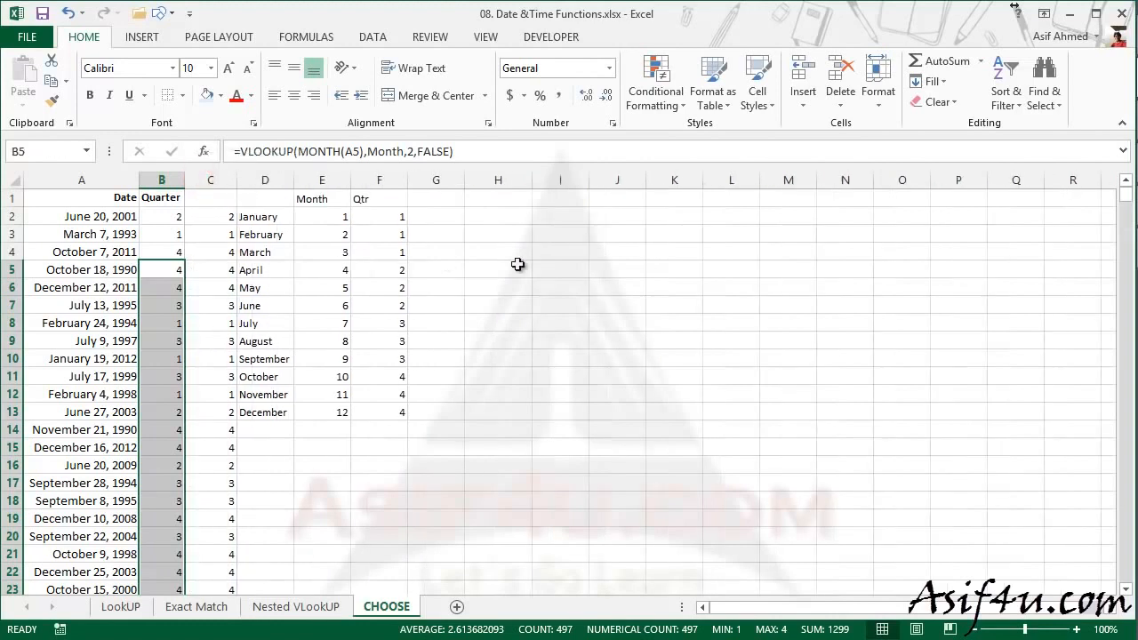
left_click(518, 264)
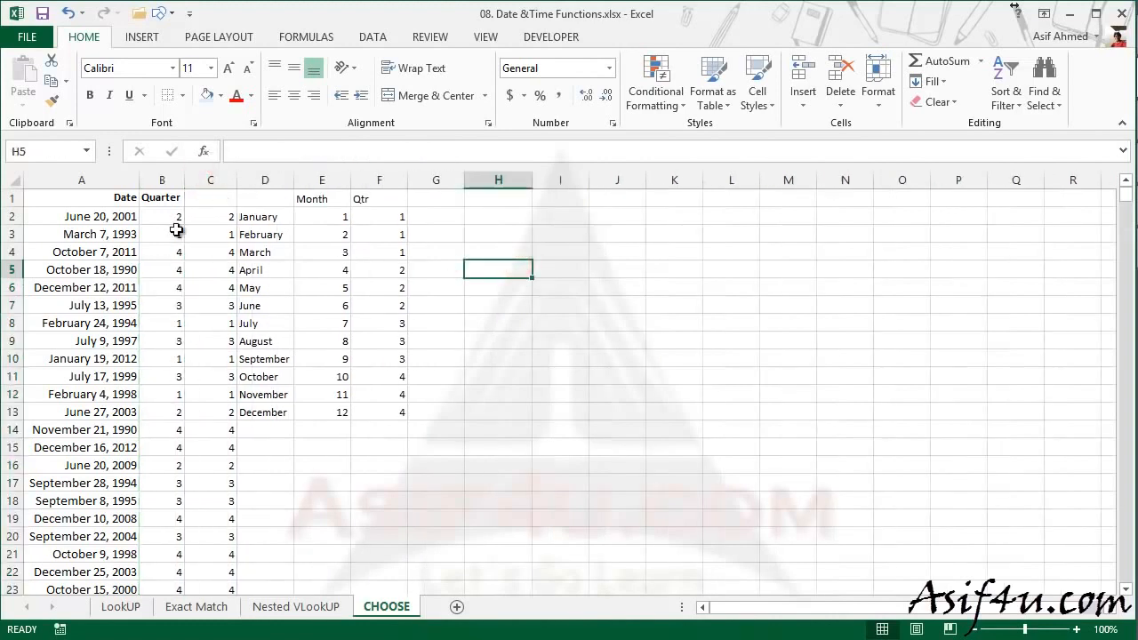